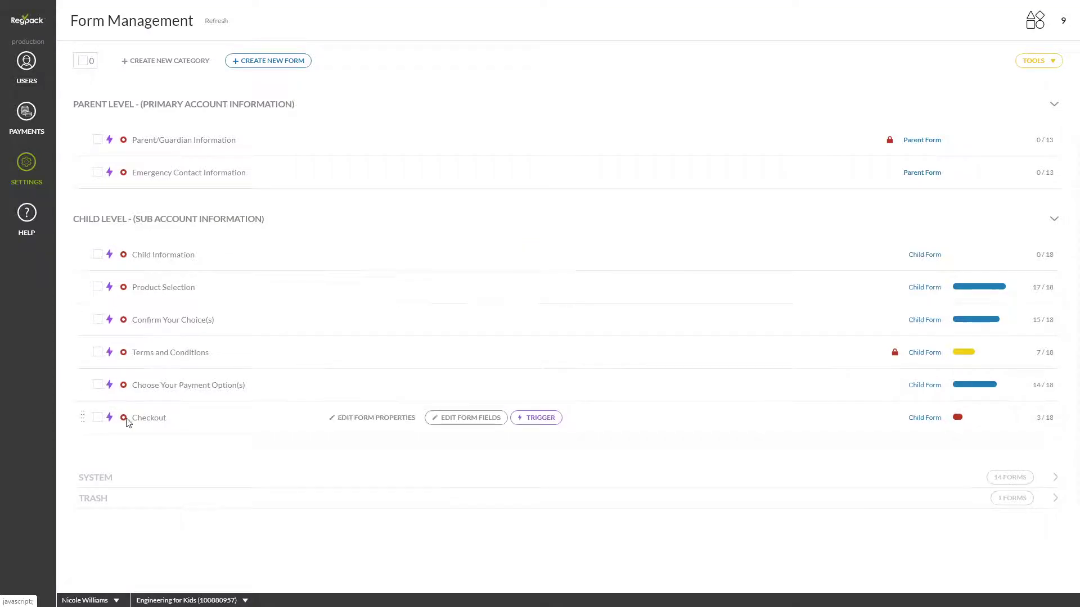
- Expand the System forms, browse them, and view the Parent/Guardian Information form's trigger
click(103, 479)
scroll(150, 470, down, 5)
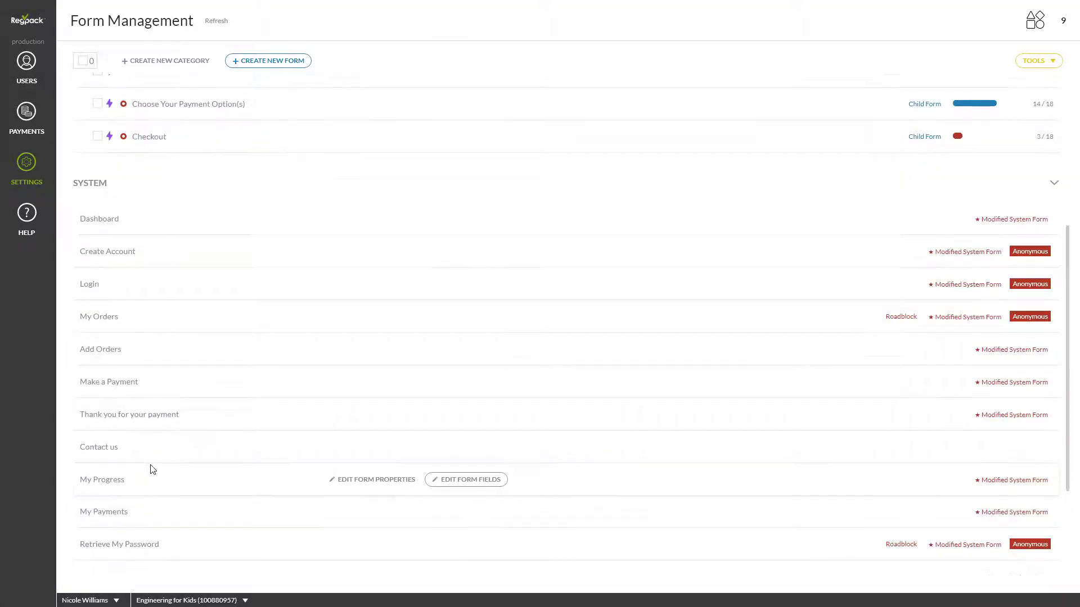
scroll(160, 394, down, 1)
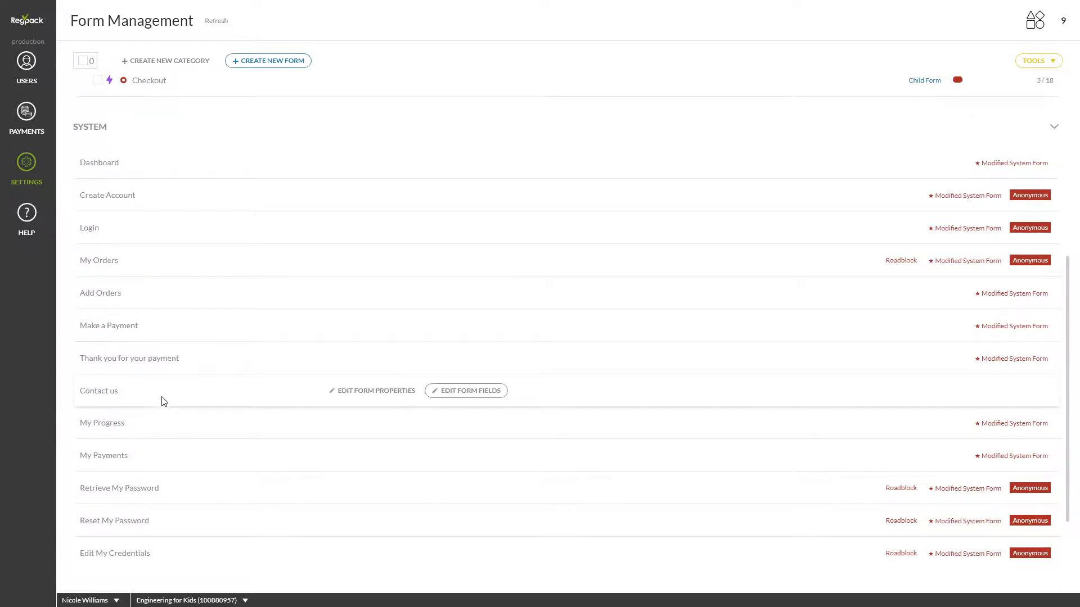
scroll(163, 395, up, 6)
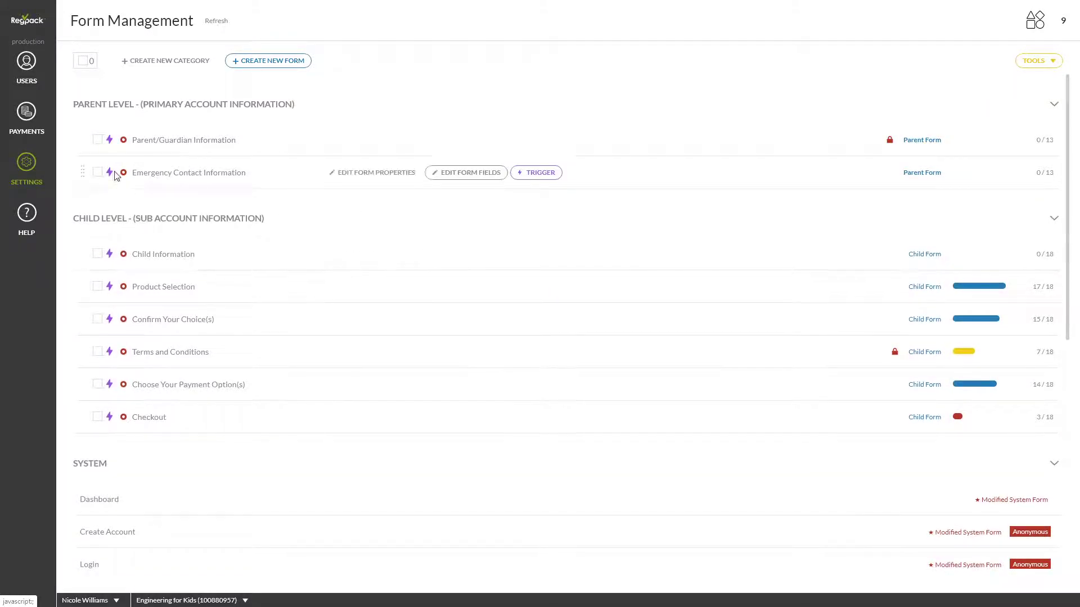
click(110, 142)
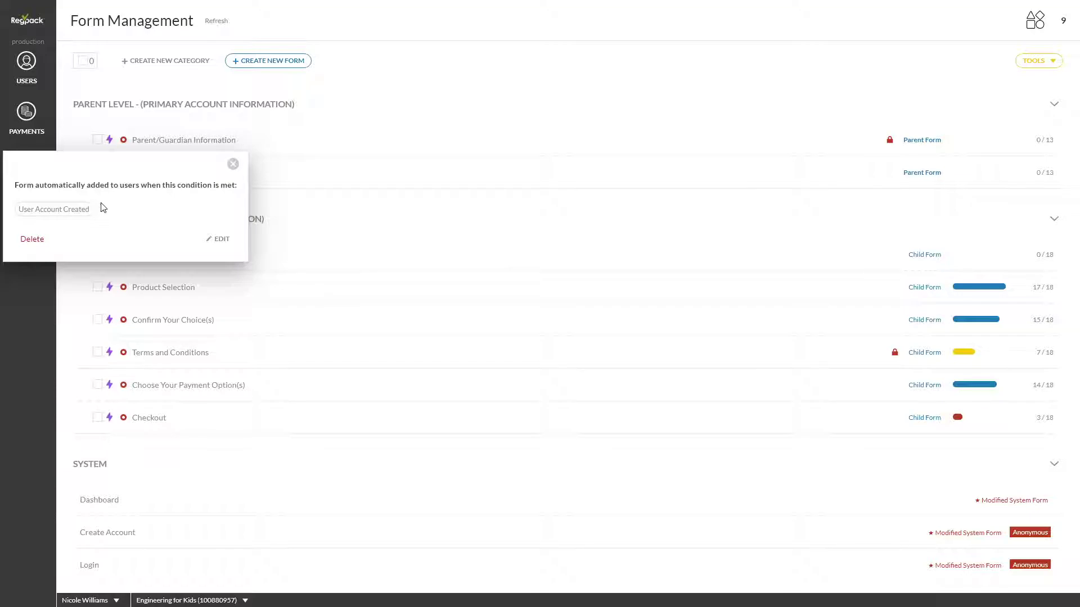
click(224, 239)
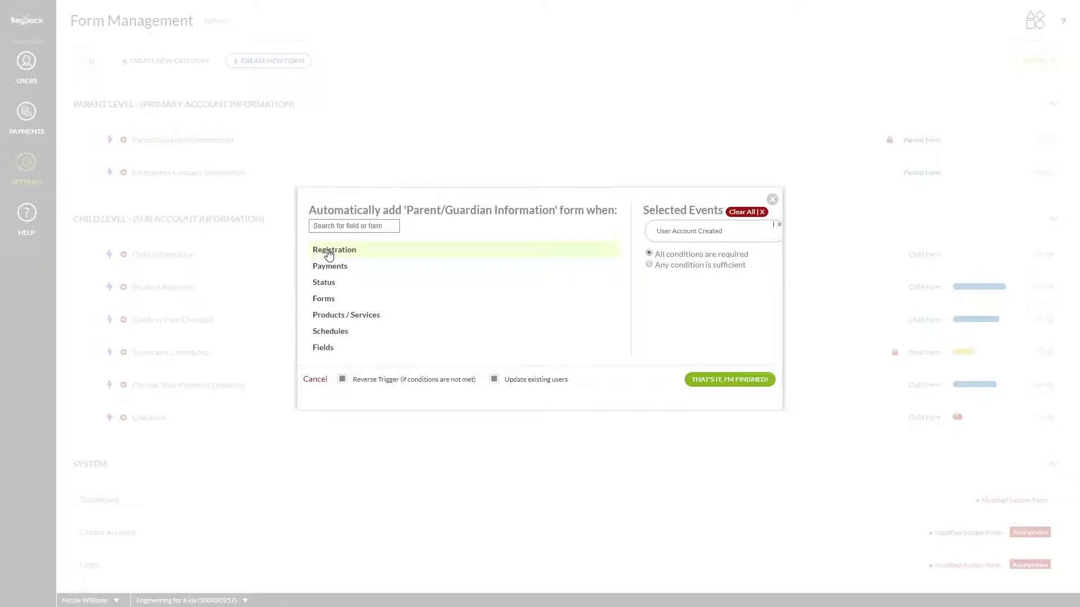
click(329, 255)
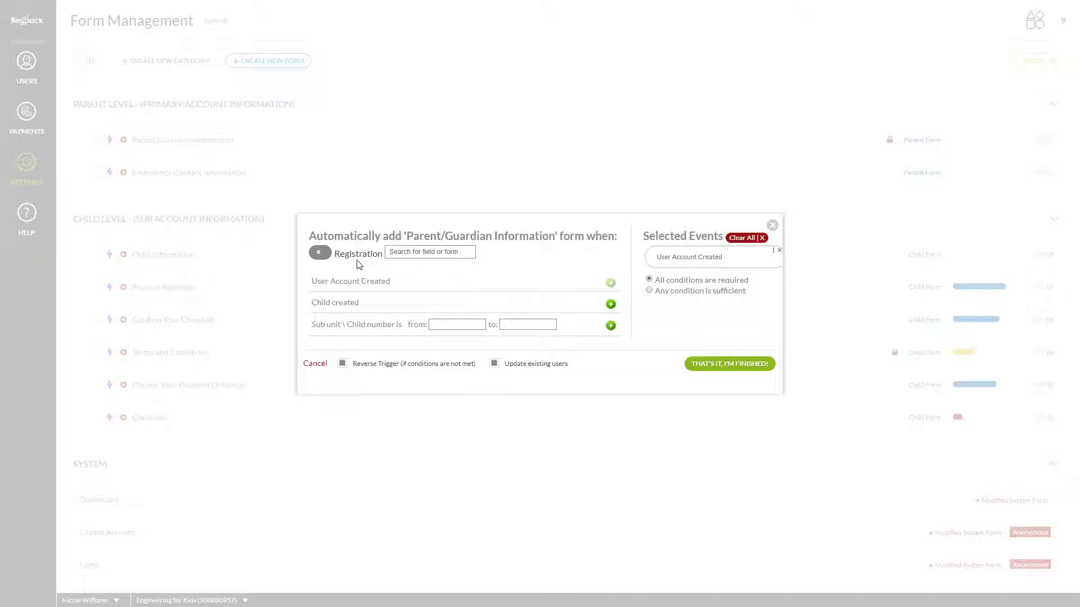
click(319, 252)
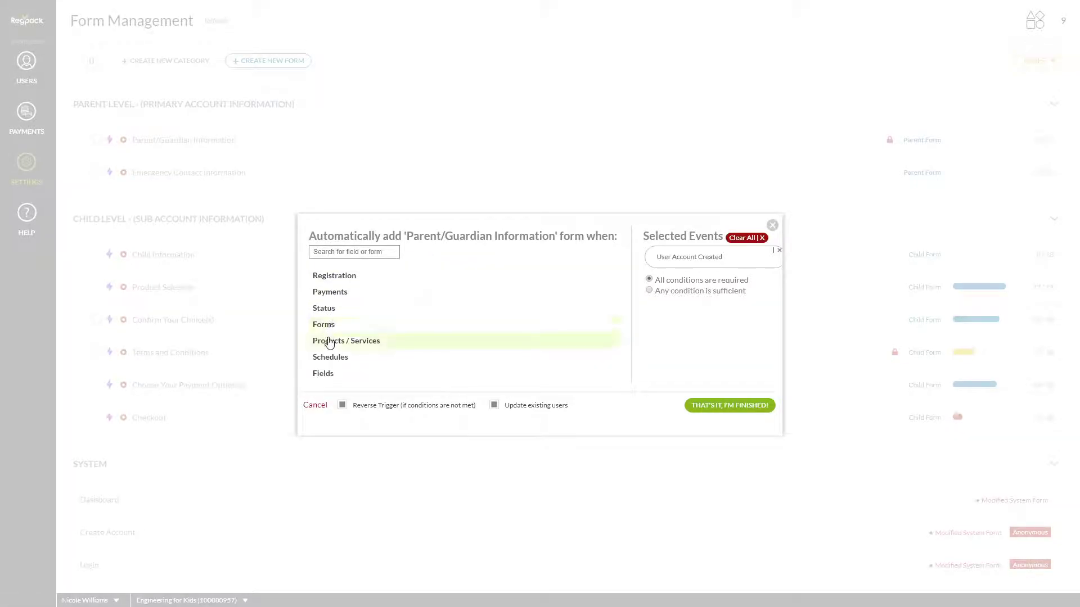
click(772, 225)
mouse_move(126, 149)
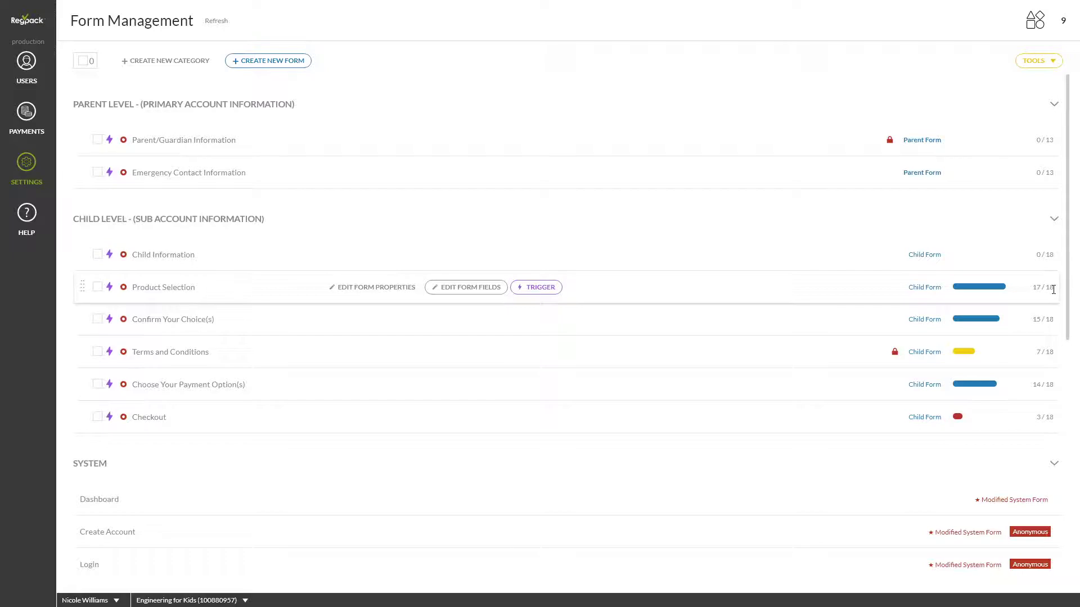
- Open the Child Information form's properties and check its category choices, keeping the category
click(387, 258)
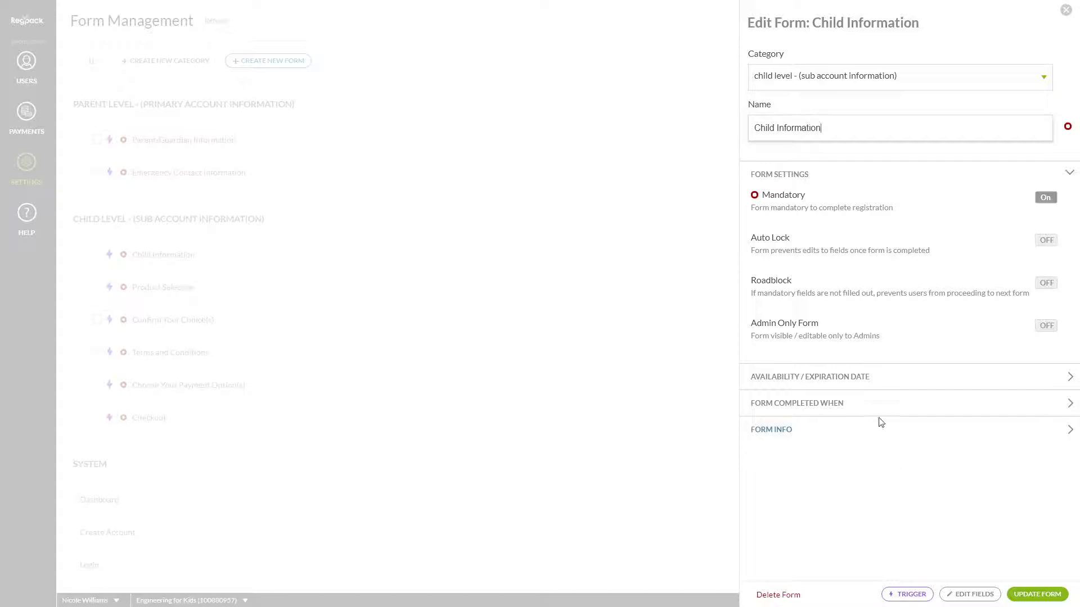
click(926, 79)
click(924, 80)
- Try the Auto Lock, Roadblock and Admin Only toggles, leave them off, and reveal the availability dates
click(1046, 241)
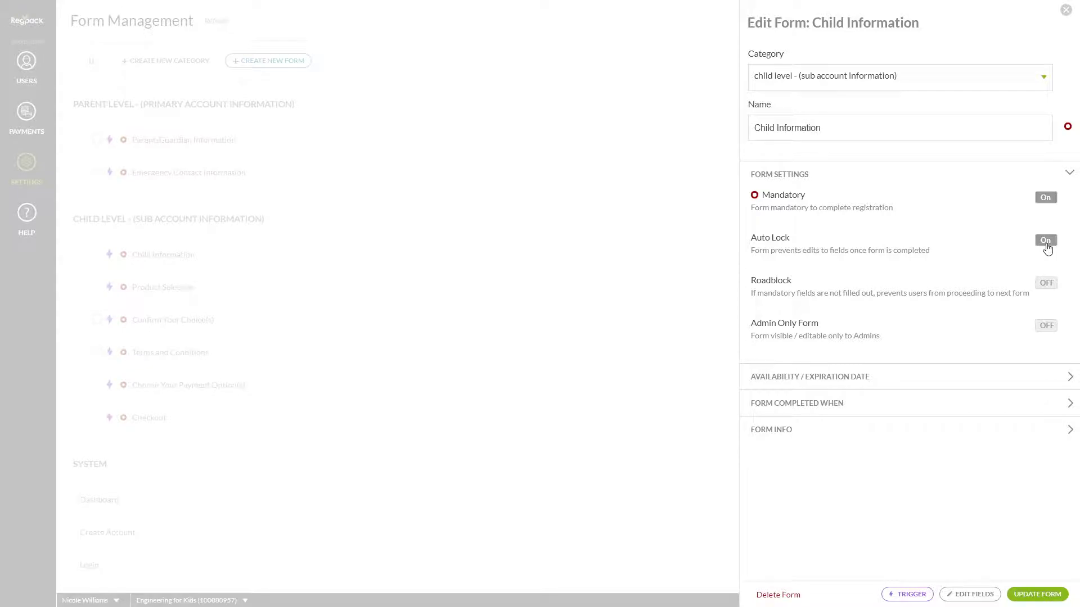
click(1046, 241)
click(1049, 286)
click(1050, 287)
click(1043, 331)
click(1043, 331)
click(830, 384)
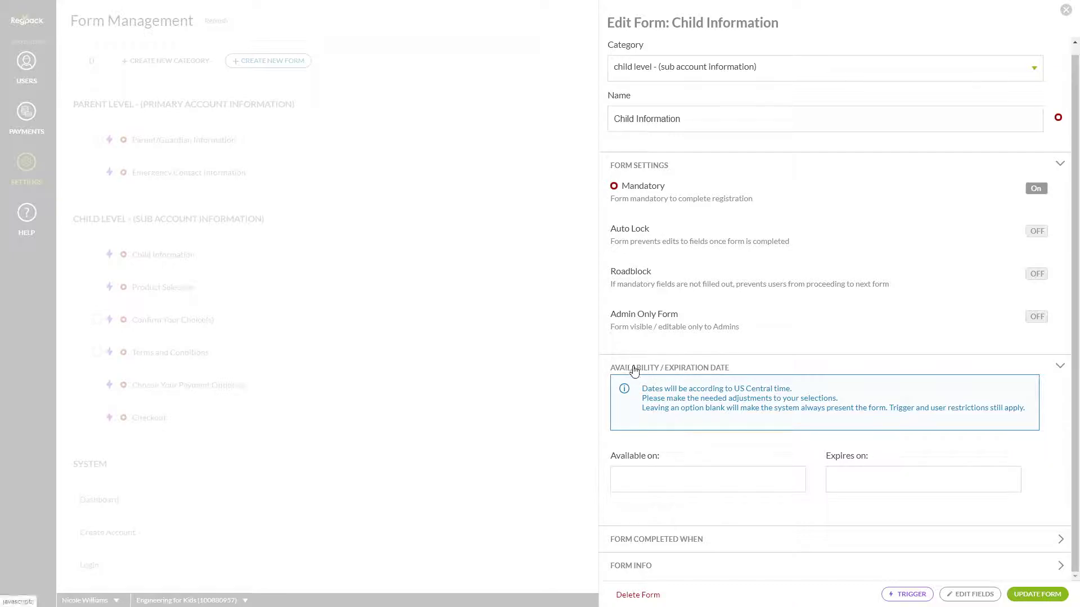
- Open the availability and expiration date pickers, then dismiss them without choosing dates
click(711, 476)
click(902, 479)
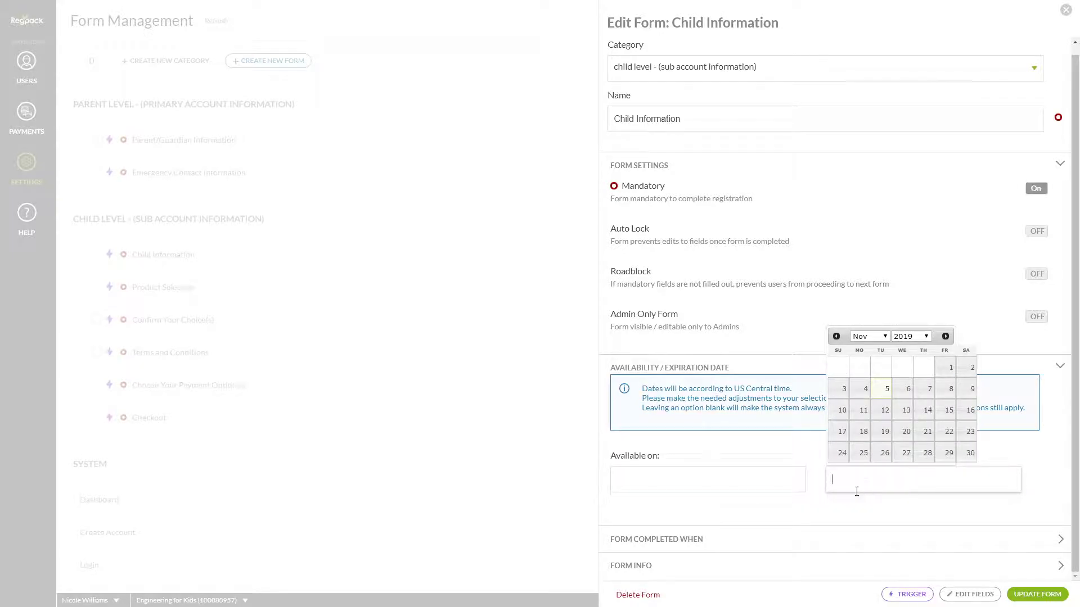
key(shift+Tab)
- Switch Form Completed When to requiring a view, then back to mandatory sections only
click(692, 540)
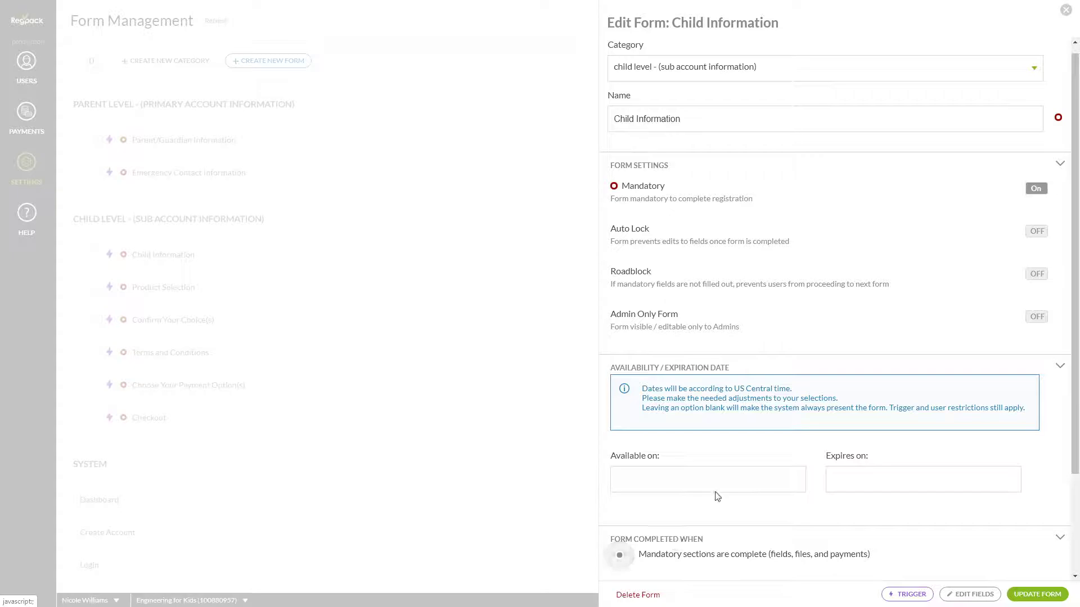
scroll(717, 496, down, 3)
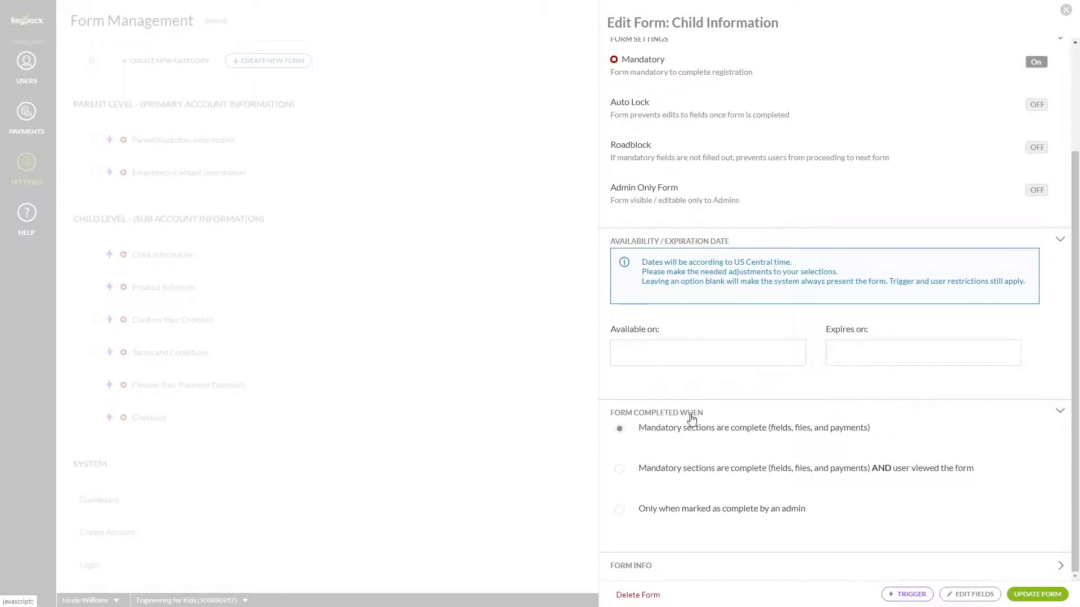
click(701, 472)
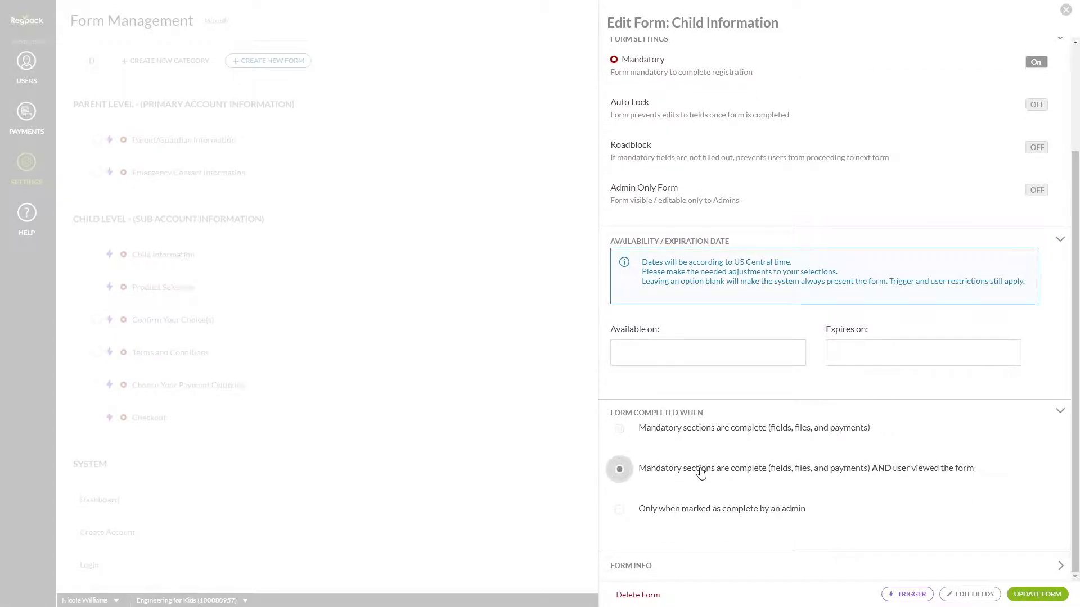
click(710, 434)
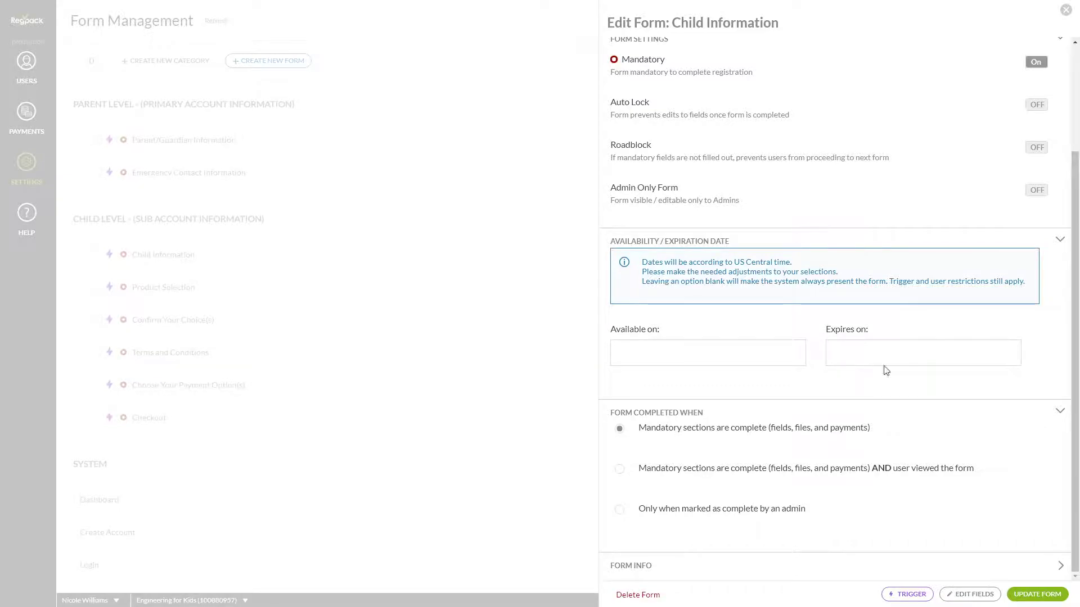
- Close the Child Information properties and open Parent/Guardian Information's field editor
click(1066, 10)
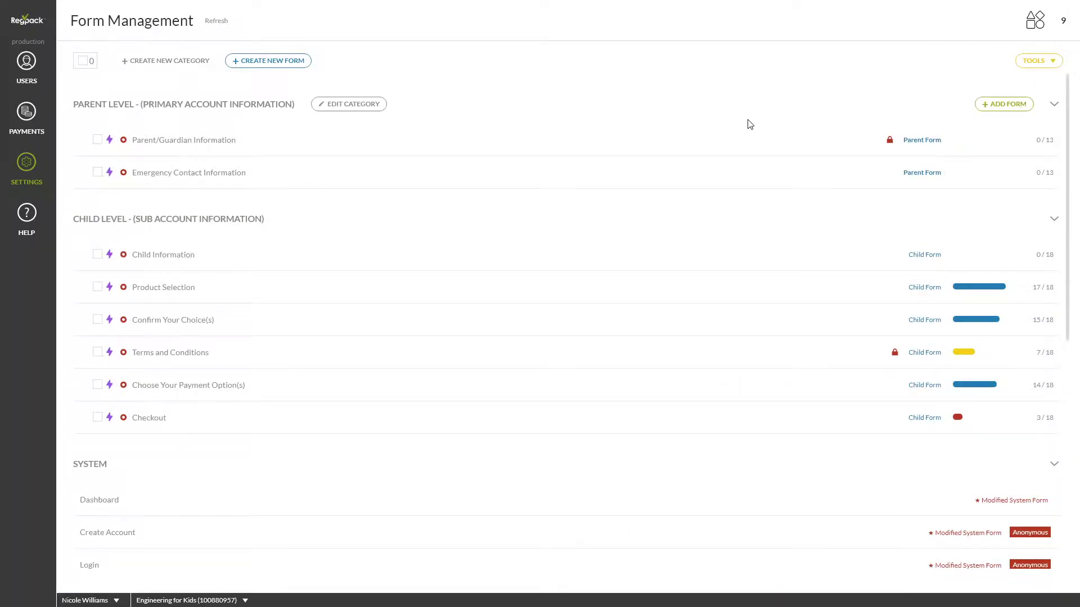
mouse_move(315, 138)
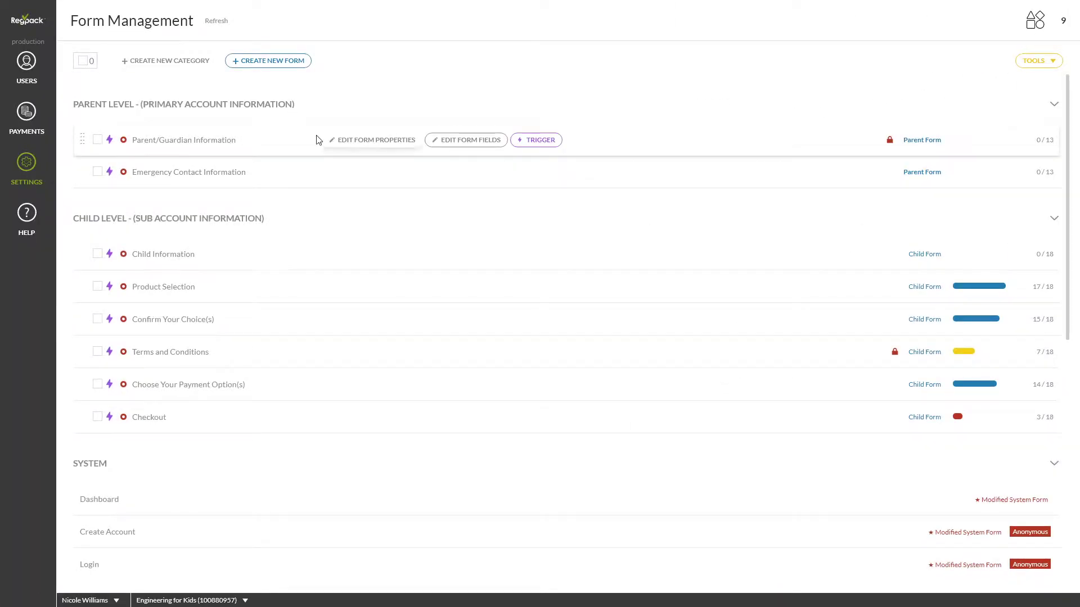
click(470, 147)
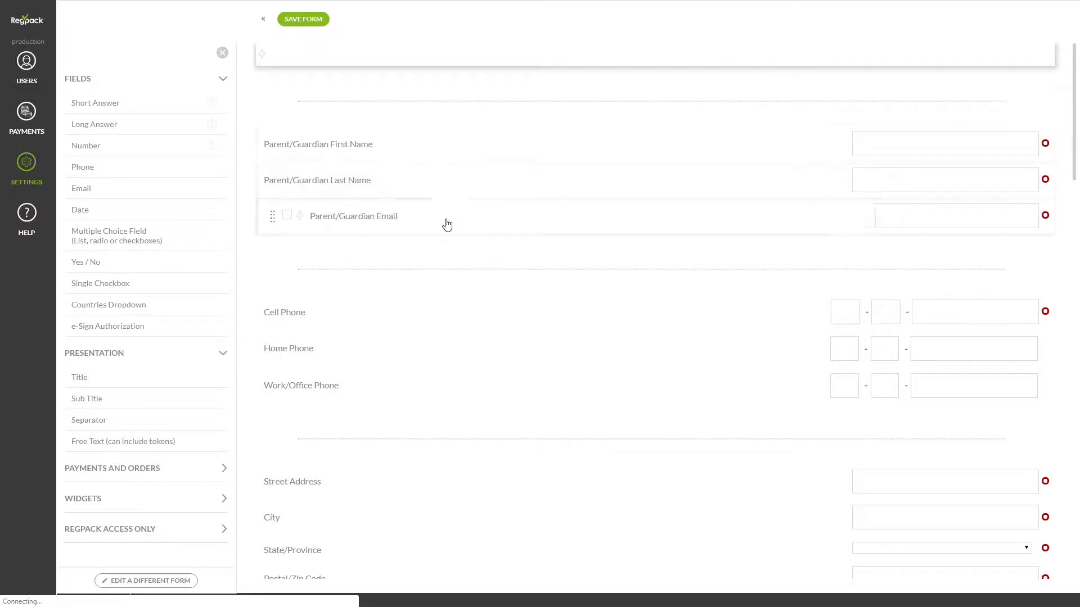
- Scroll through the form's name, email, phone, address and sample answer fields
mouse_move(108, 106)
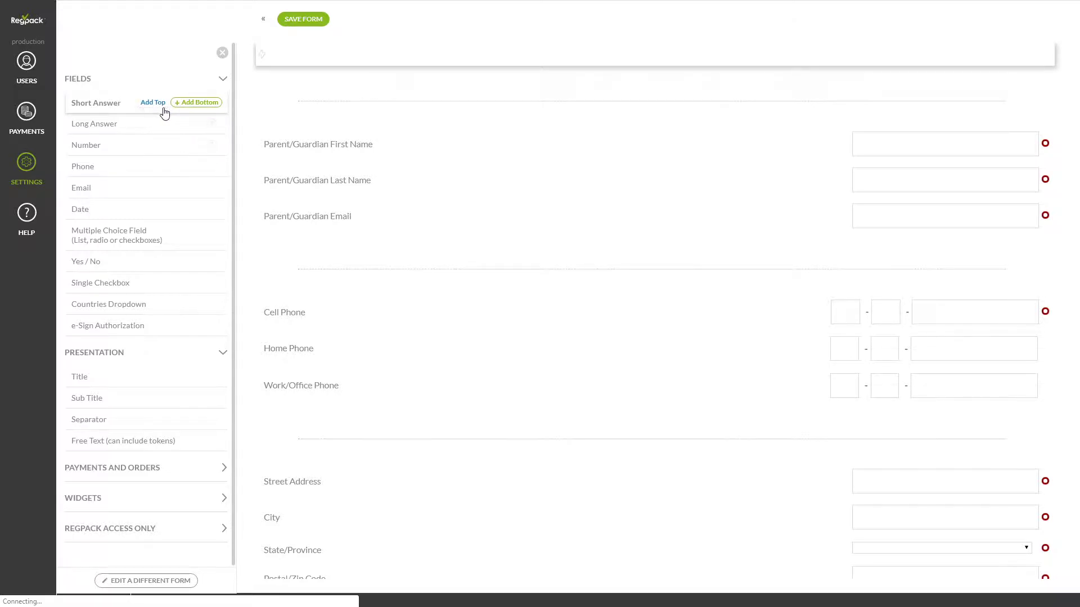
scroll(354, 164, down, 12)
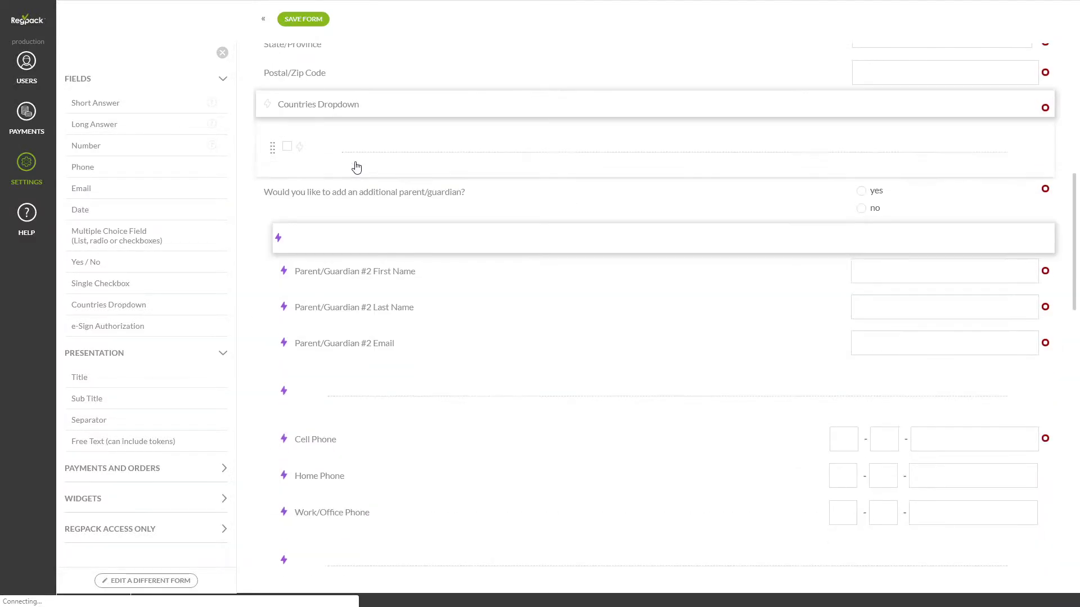
scroll(362, 183, up, 2)
scroll(371, 202, down, 9)
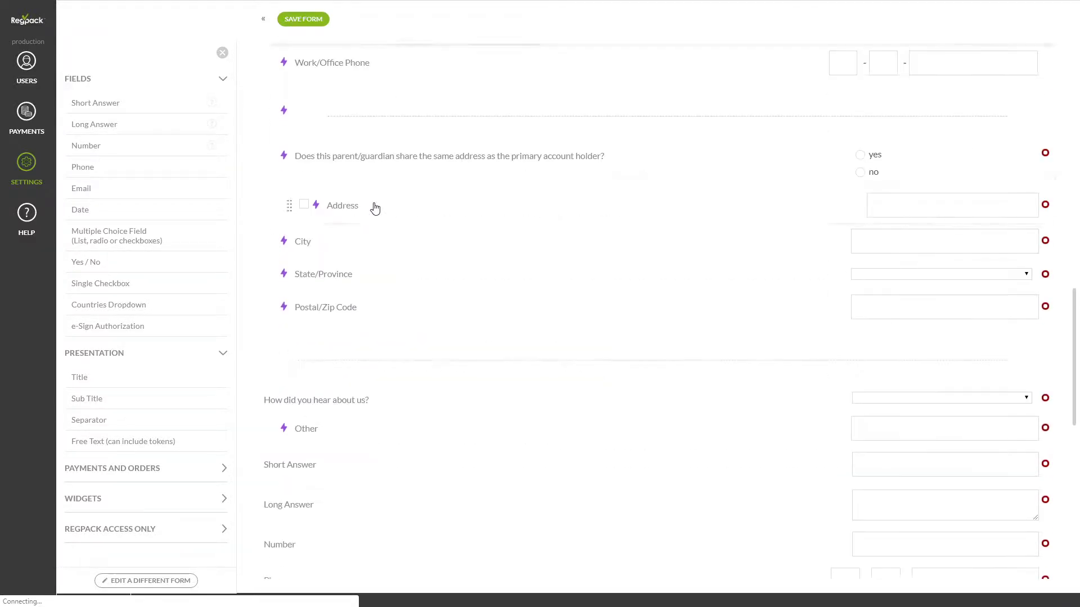
scroll(350, 293, down, 2)
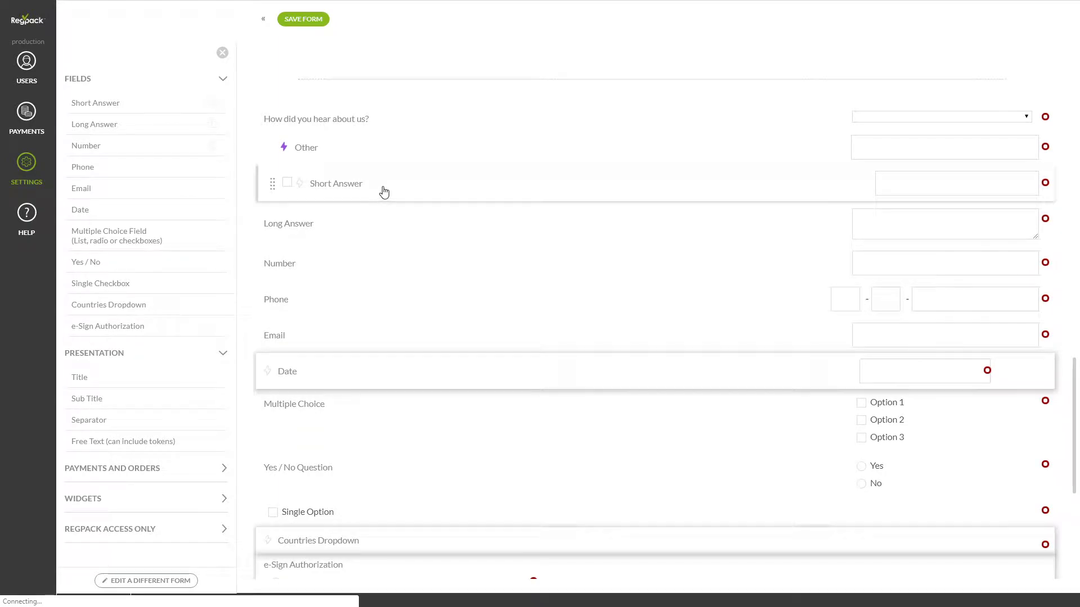
- Open the Short Answer, Long Answer and Number field settings, dismissing a form error
click(384, 192)
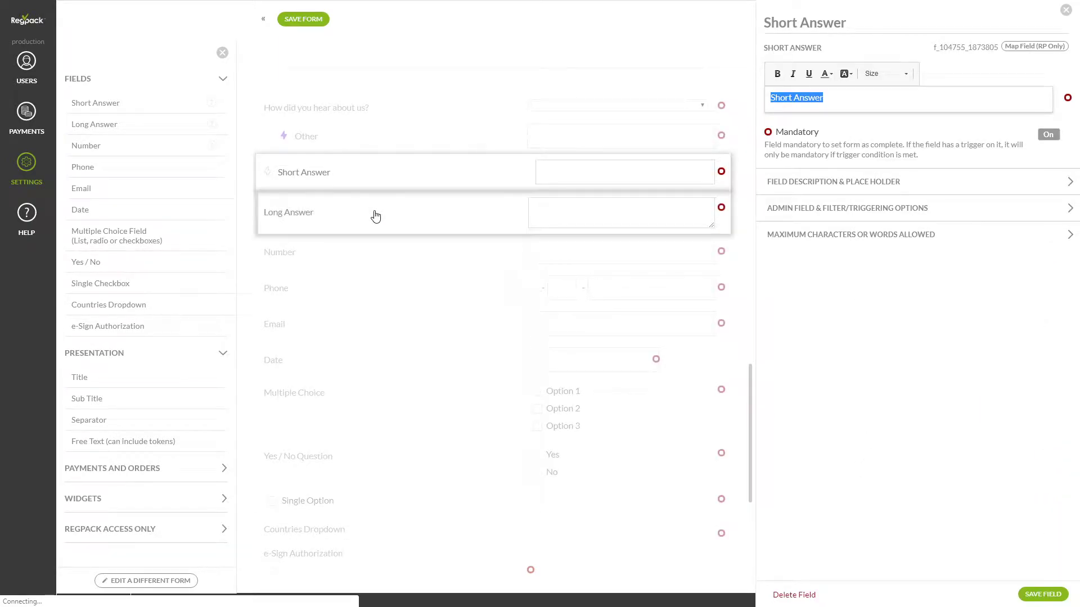
click(374, 215)
scroll(376, 218, up, 4)
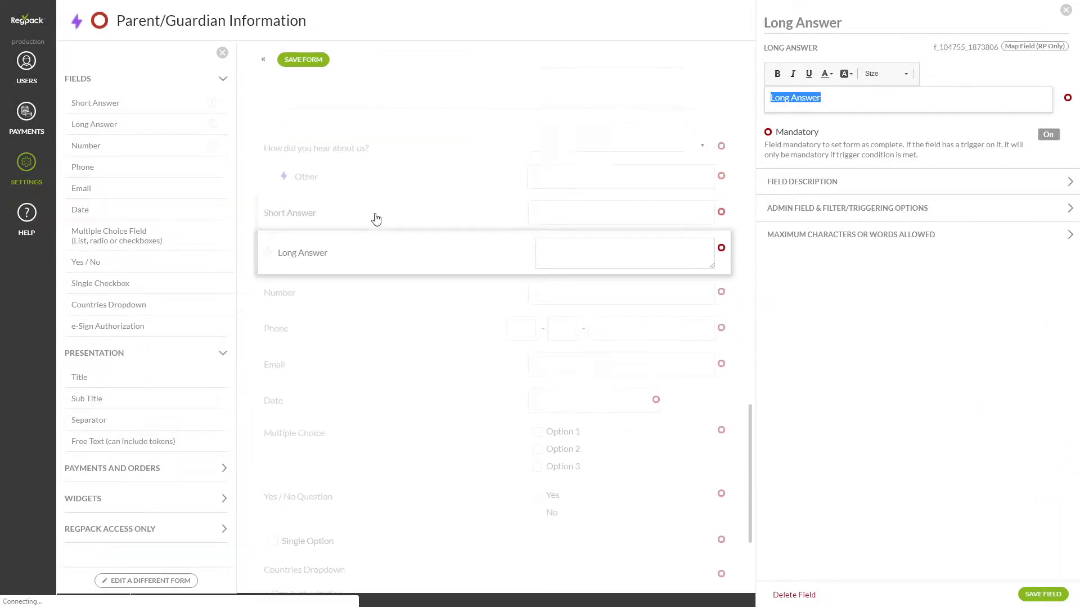
scroll(400, 287, down, 4)
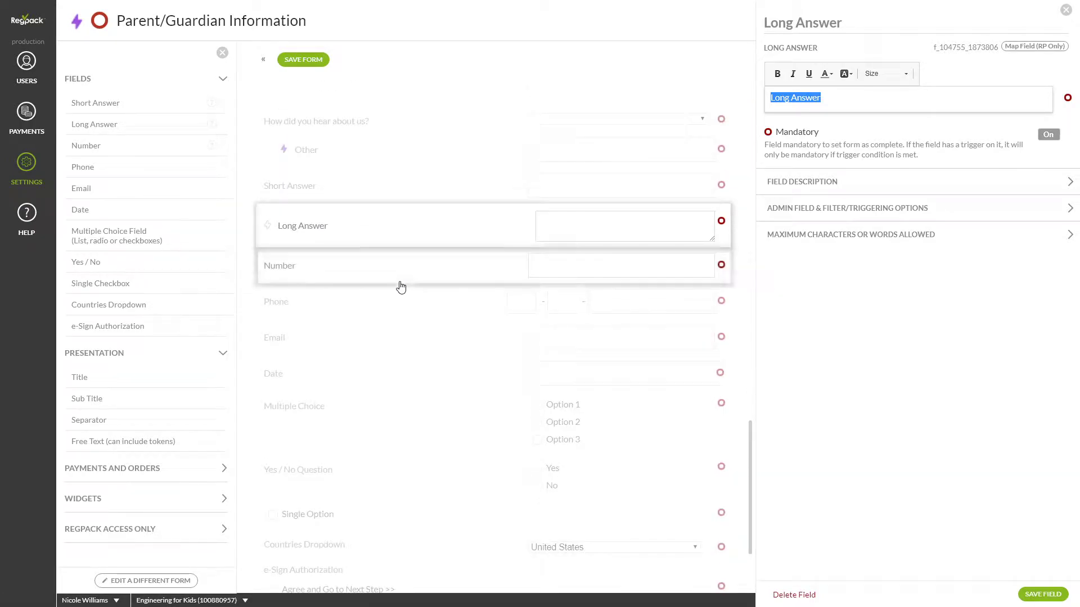
click(364, 273)
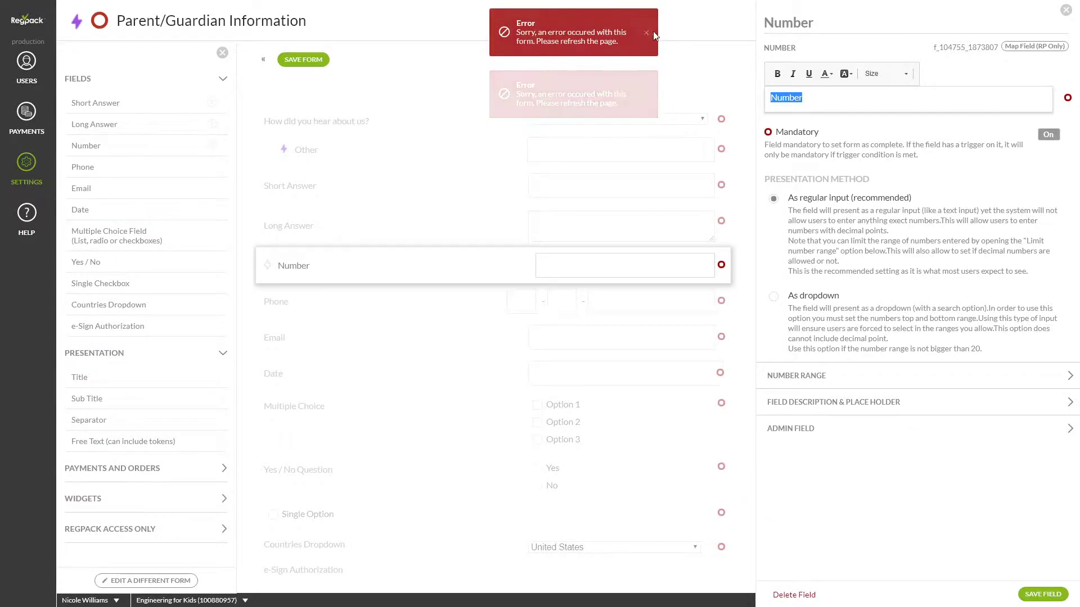
click(654, 35)
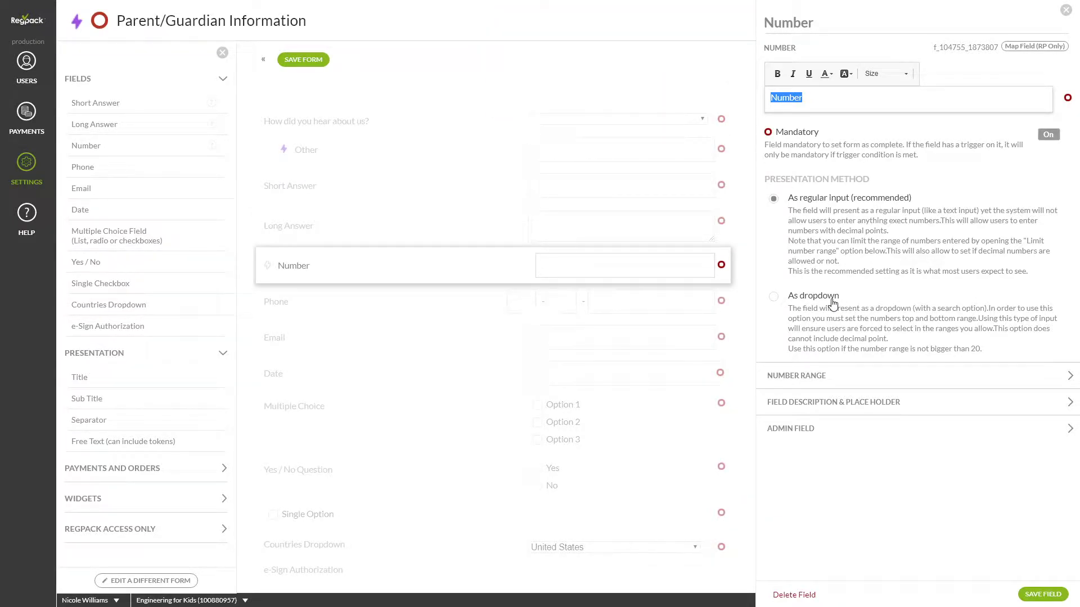
- Keep the Number field as regular input and show Phone as three separate boxes
click(832, 304)
click(833, 204)
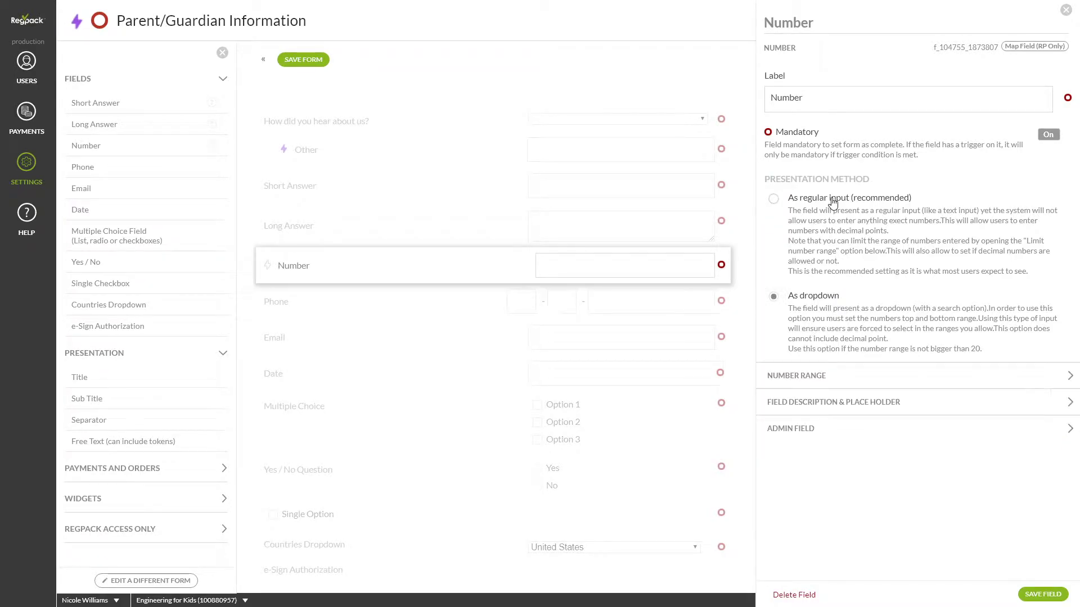
click(832, 202)
click(416, 304)
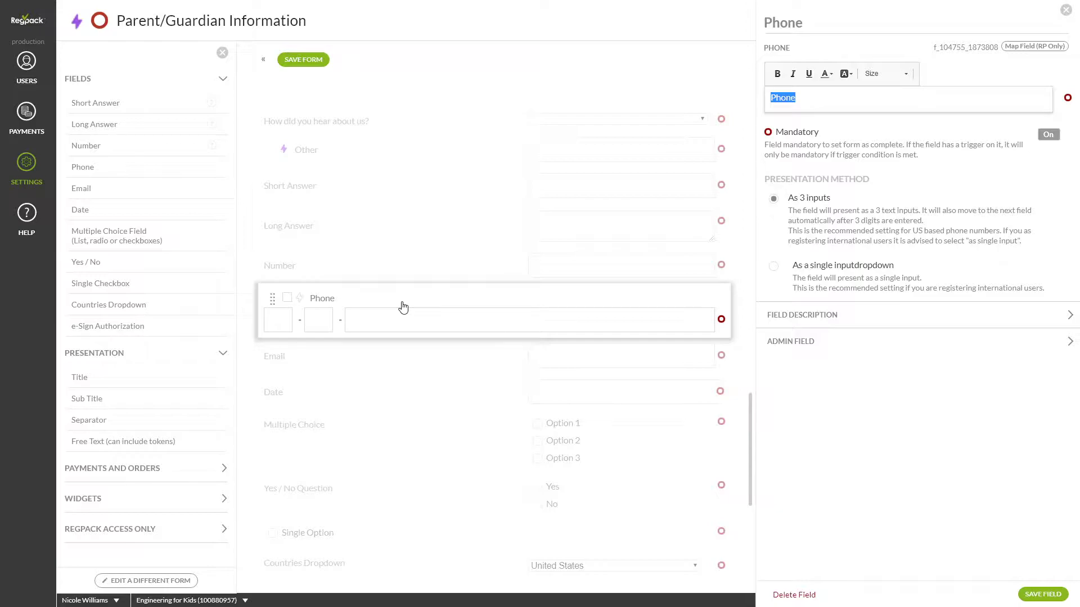
click(827, 271)
click(810, 203)
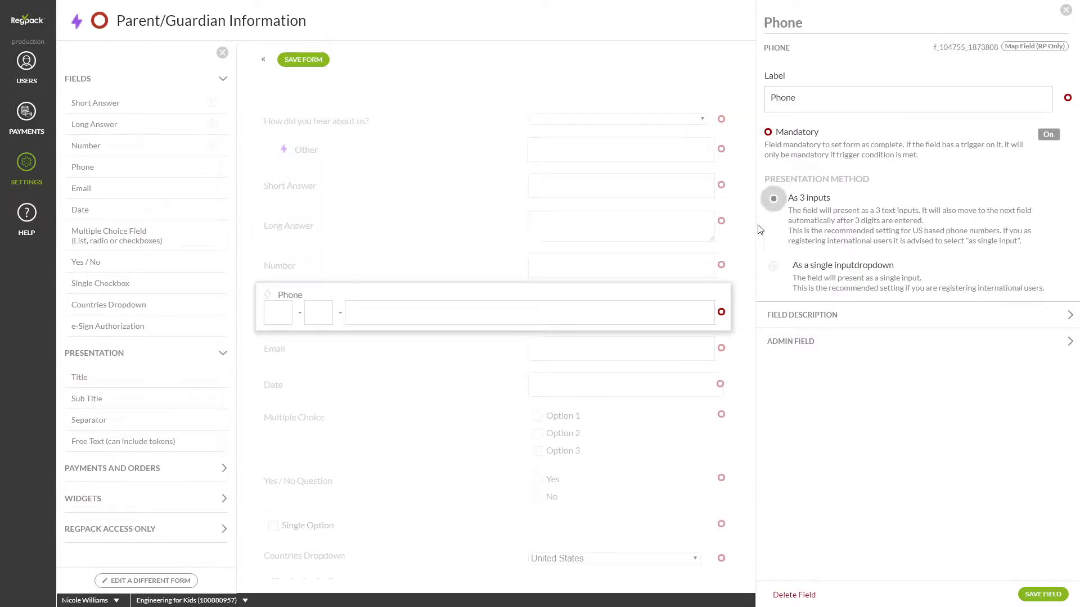
- View Email, then set the Date field back to a calendar picker and expand its formats
click(391, 351)
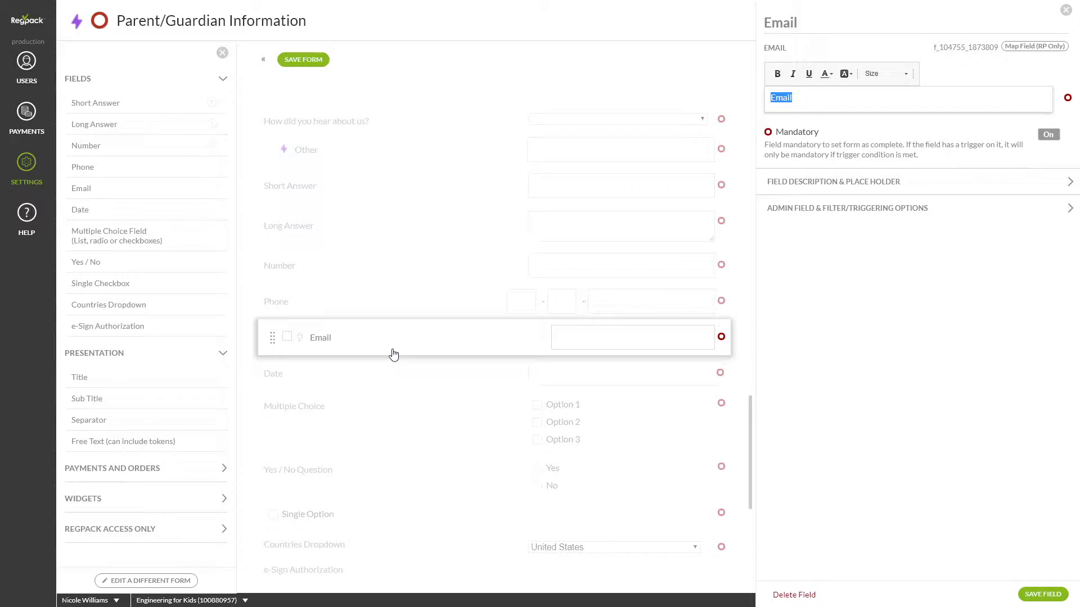
click(368, 381)
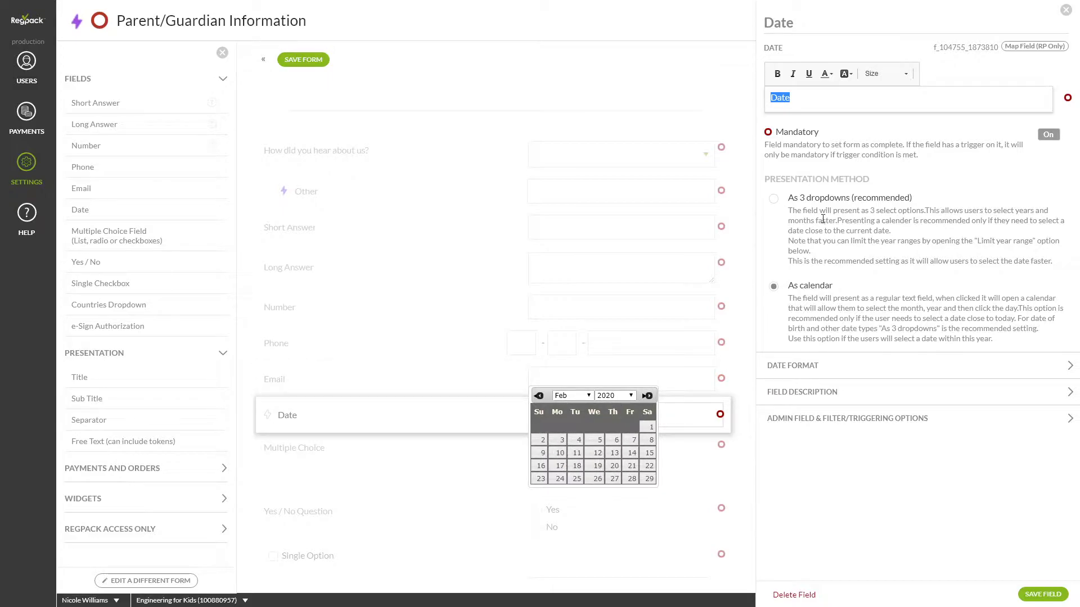
click(828, 199)
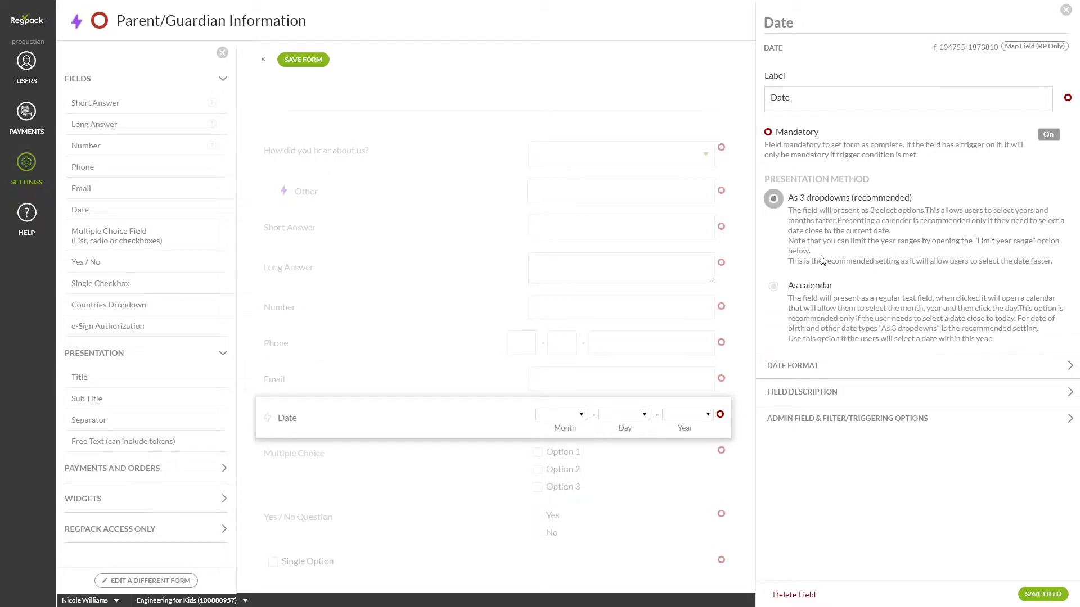
click(820, 292)
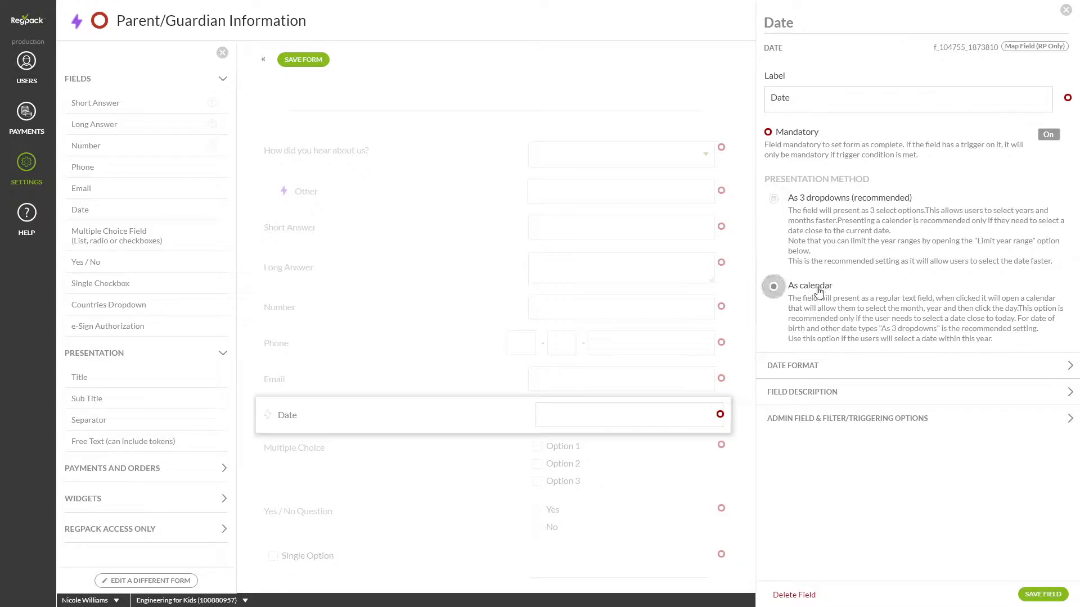
click(773, 366)
- Try the Multiple Choice dropdown and checkbox layouts, settling on radio buttons
click(377, 463)
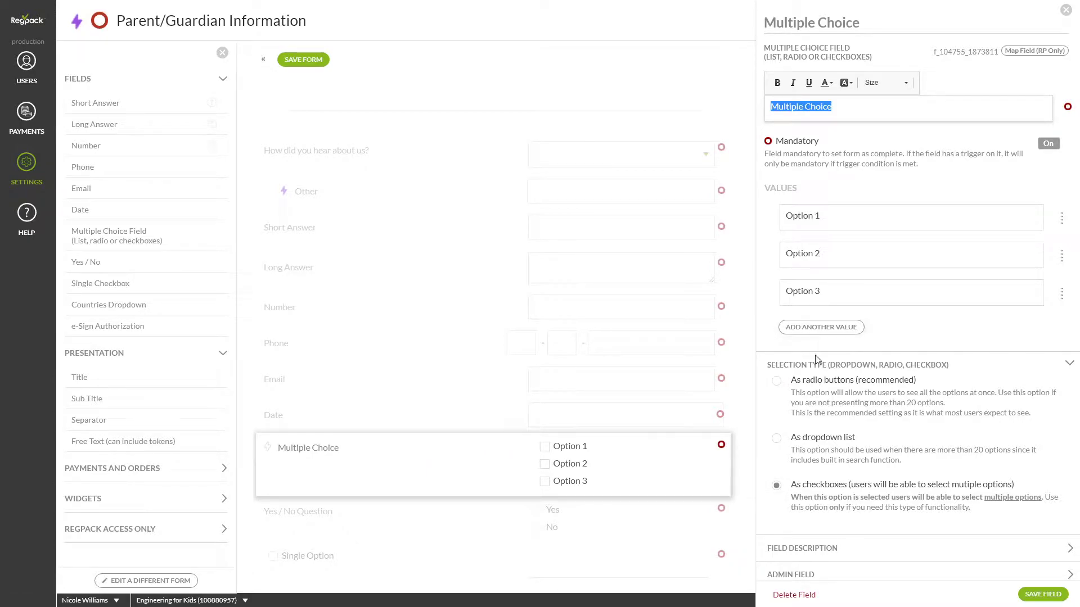
click(826, 445)
click(831, 381)
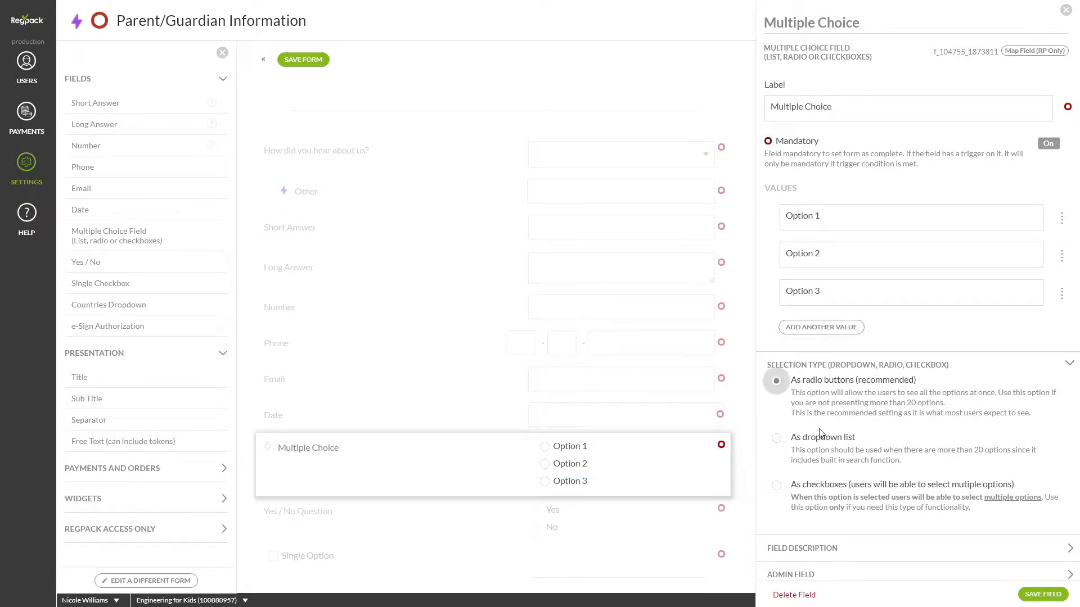
click(817, 491)
click(838, 250)
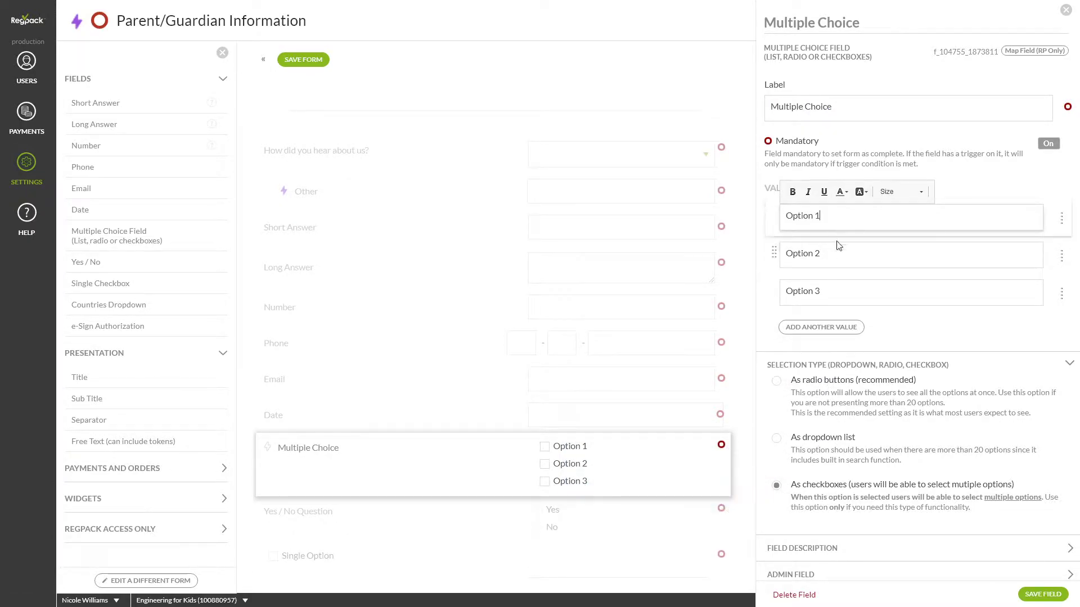
click(838, 343)
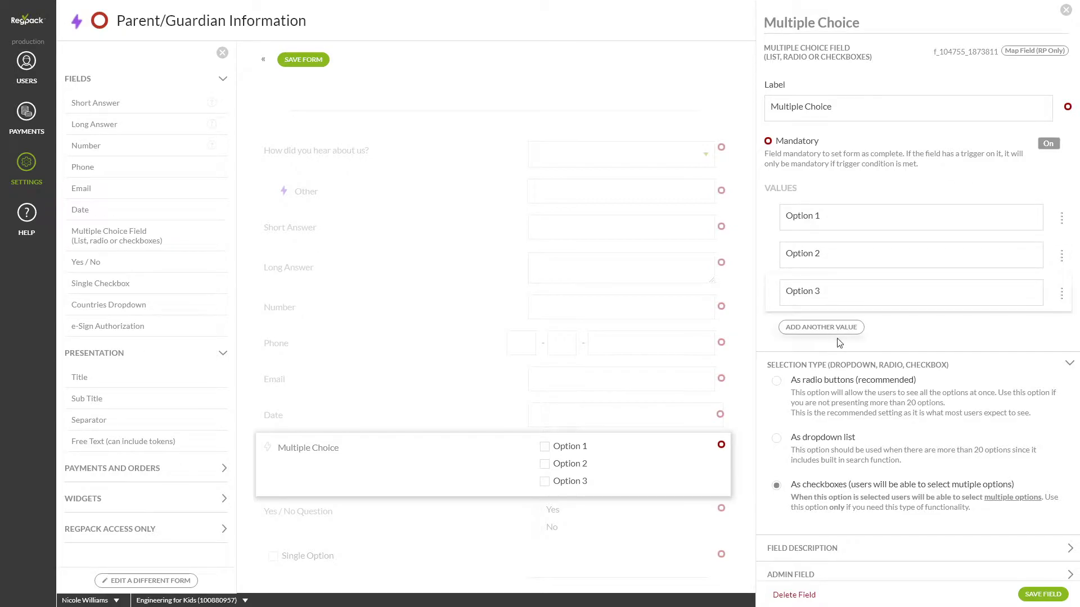
click(838, 387)
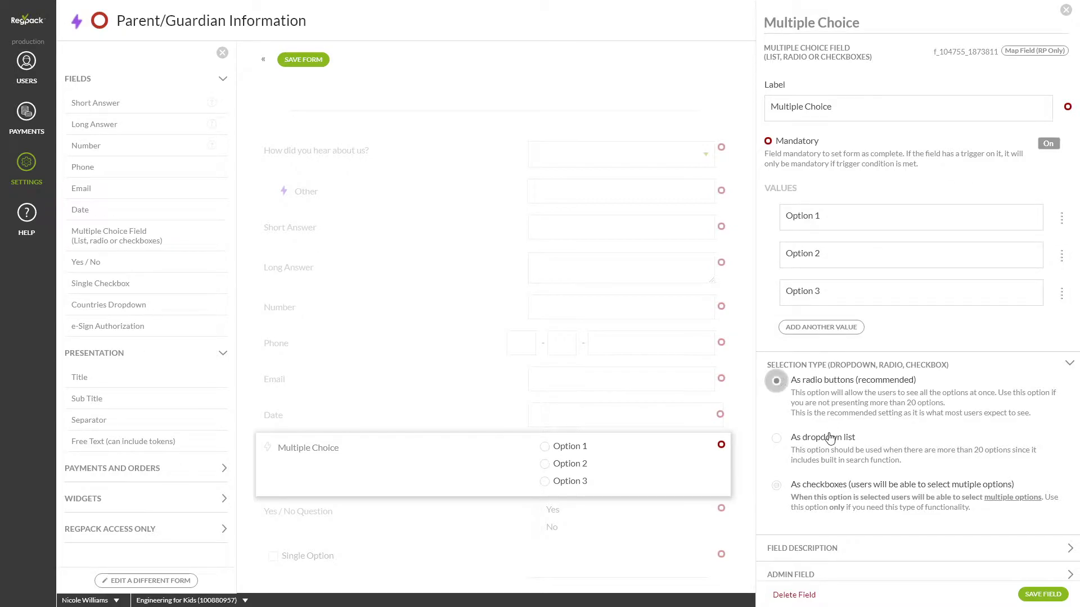
- Save the Multiple Choice field and open the Yes / No Question settings
click(378, 530)
click(1042, 595)
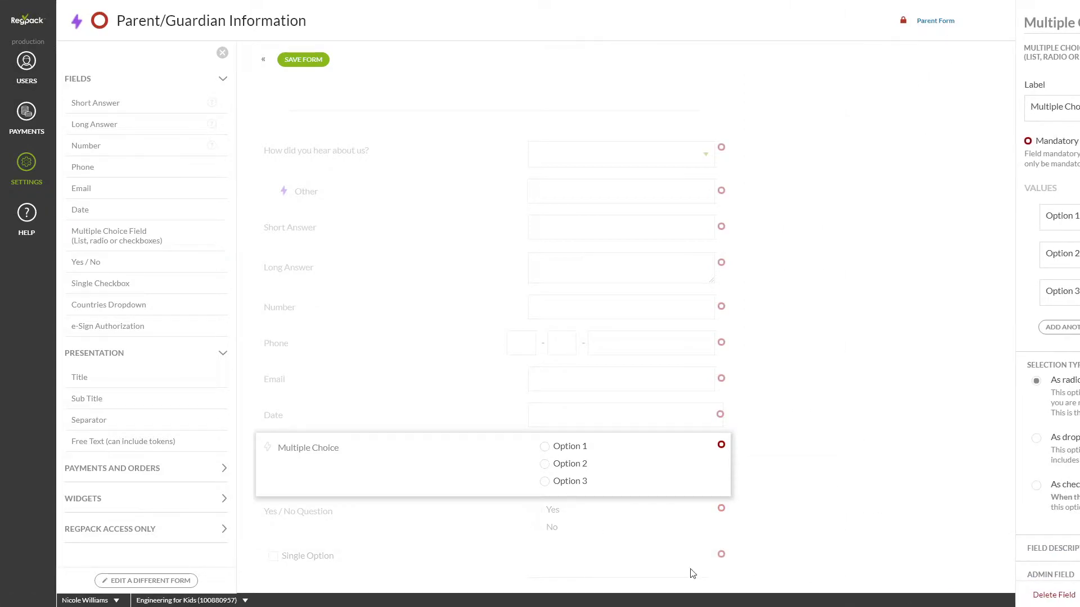
click(369, 527)
- Inspect the Yes and No answer values and the Single Option checkbox label
click(865, 212)
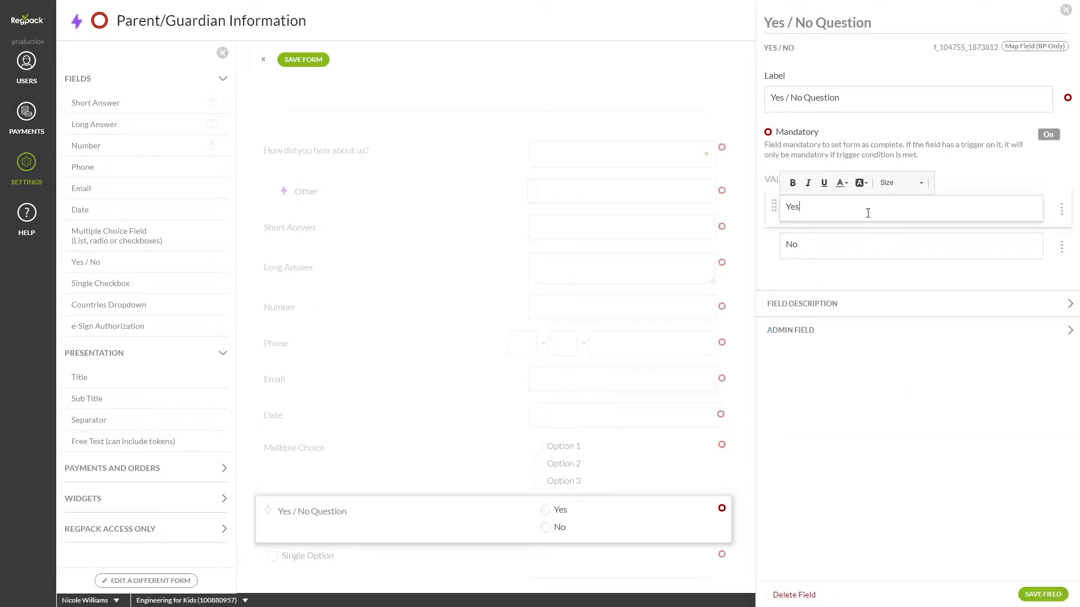
click(848, 248)
scroll(428, 358, down, 2)
click(349, 448)
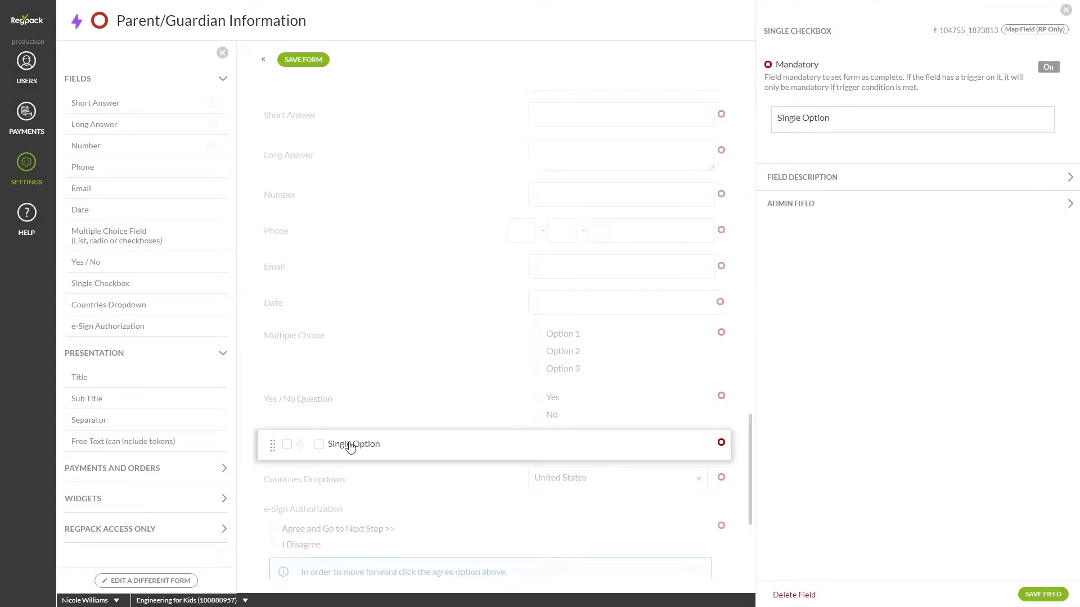
click(823, 119)
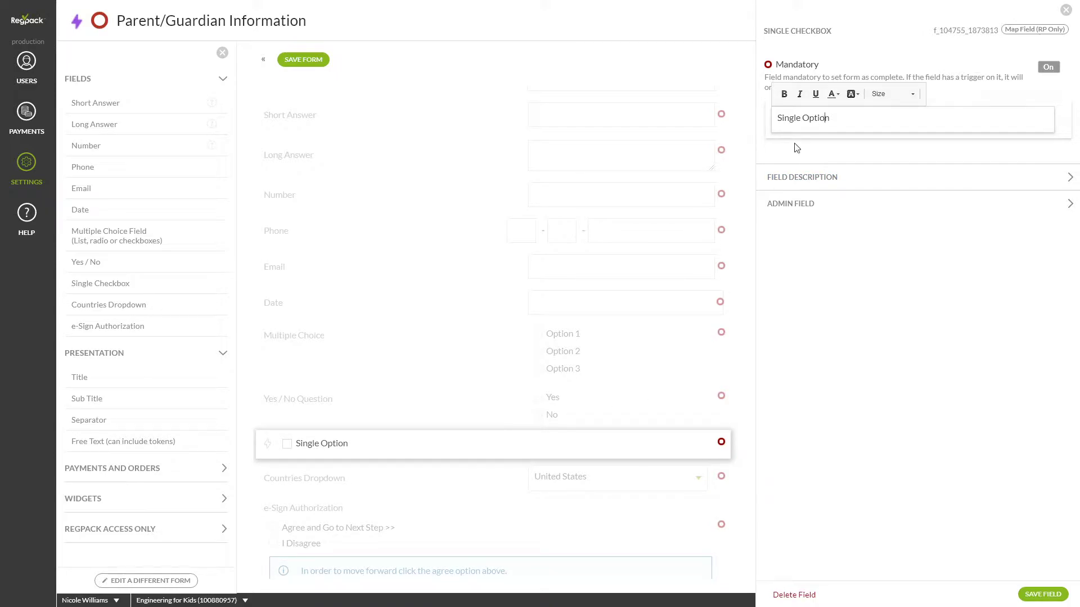
- Switch the Countries Dropdown to major countries and back to all, then open e-Sign Authorization
click(394, 481)
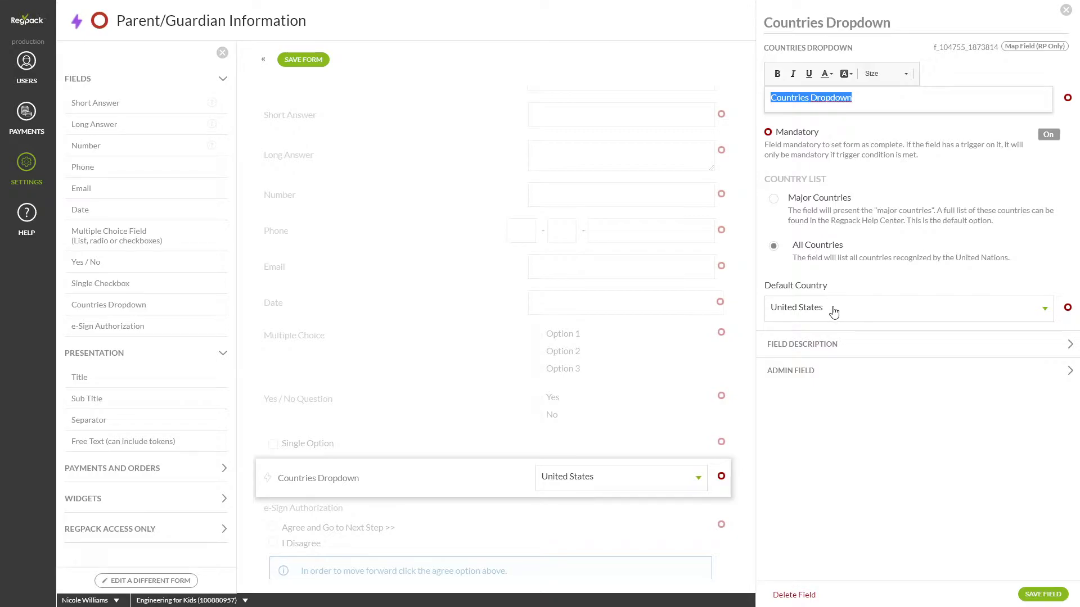
click(823, 206)
click(822, 253)
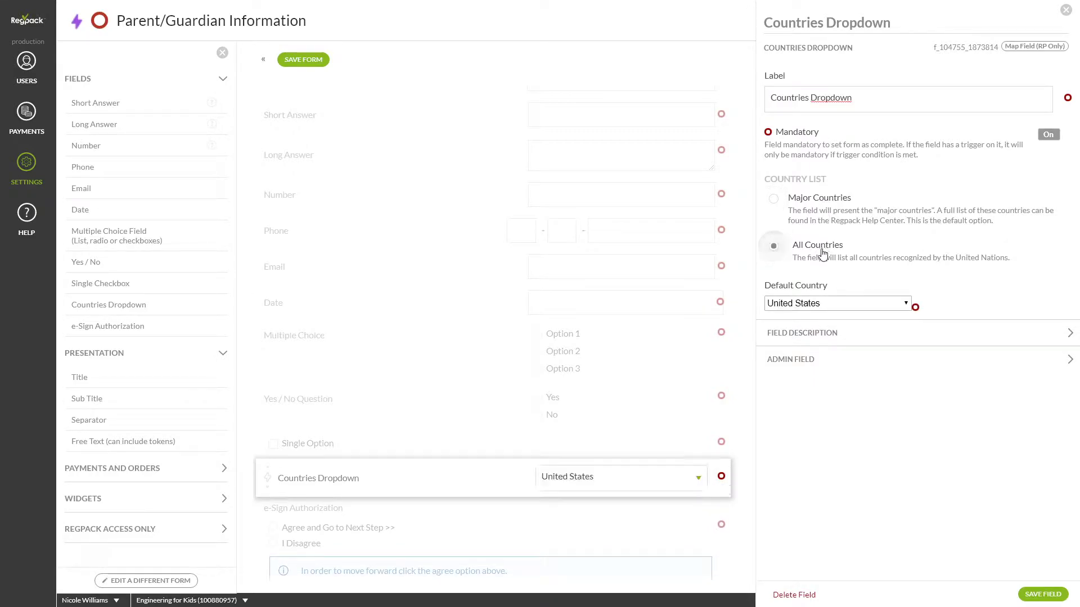
scroll(409, 472, down, 1)
click(409, 458)
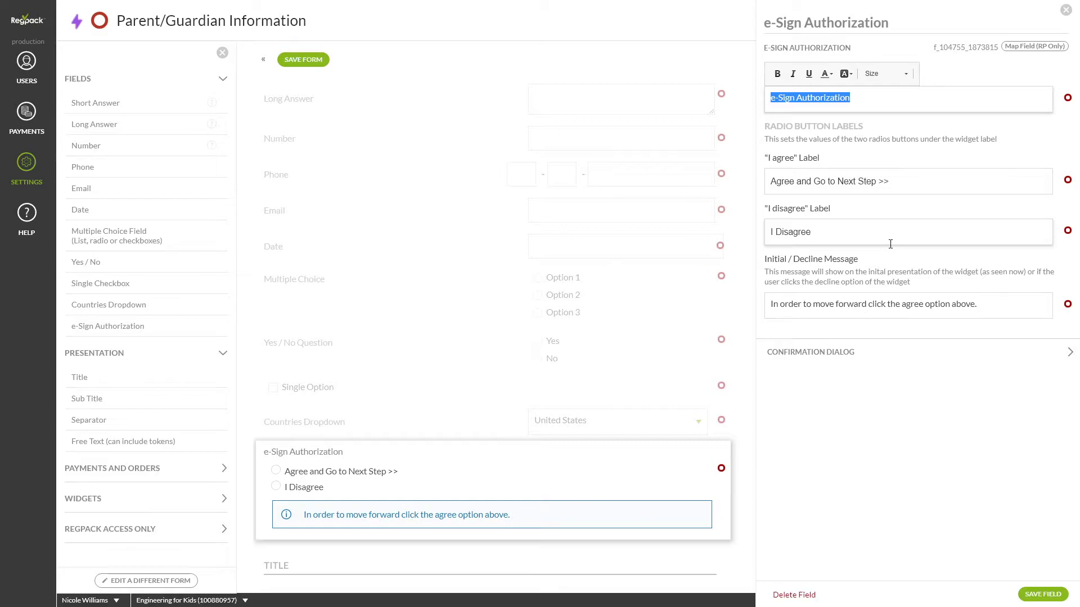
- Look through the Title, Sub Title and Separator block settings
scroll(513, 275, down, 3)
click(347, 388)
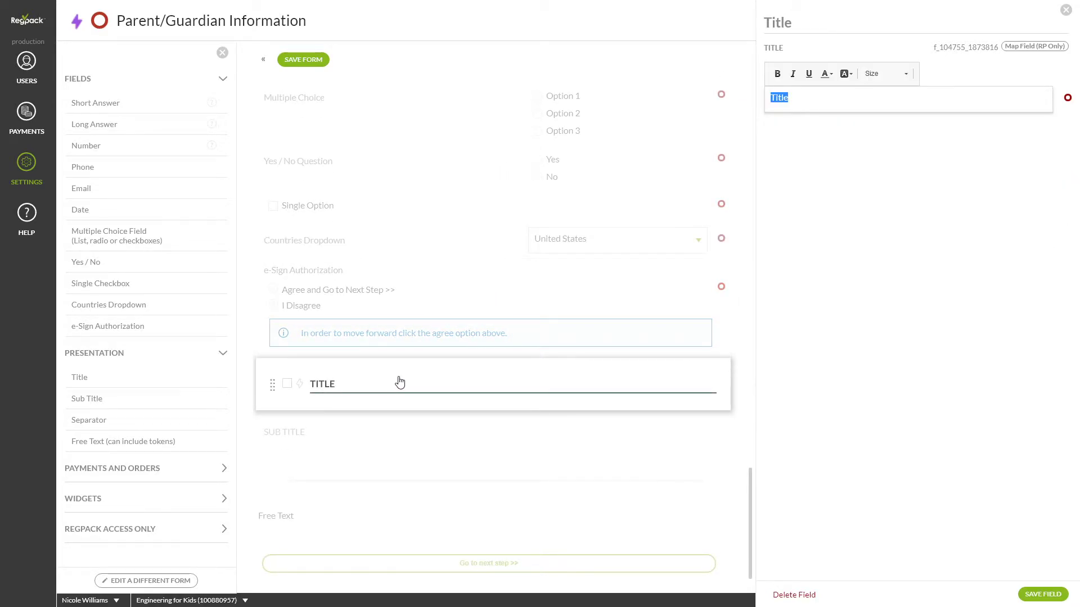
click(345, 430)
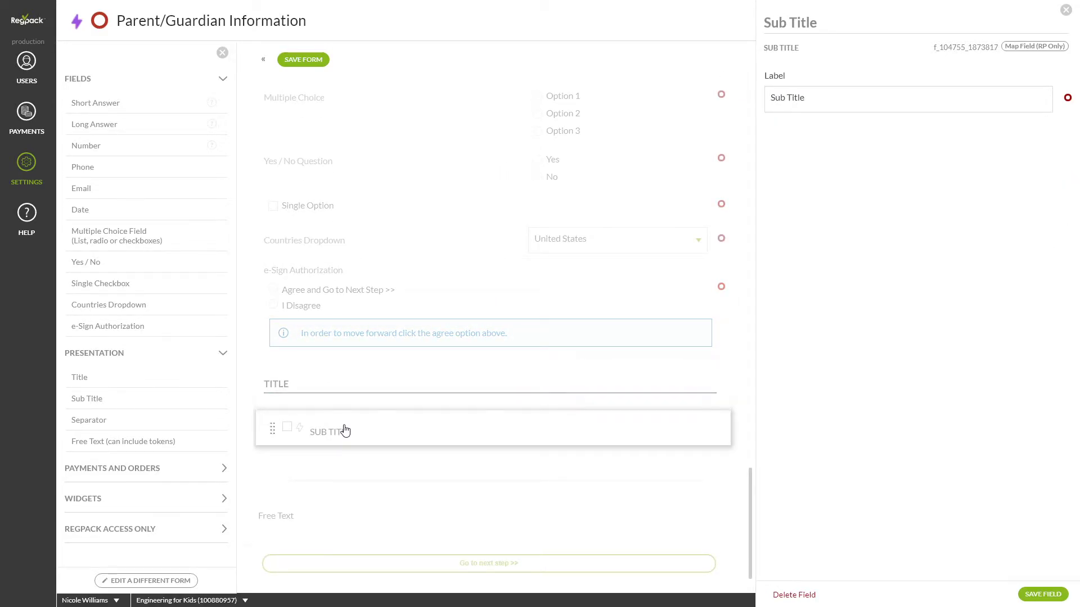
click(356, 478)
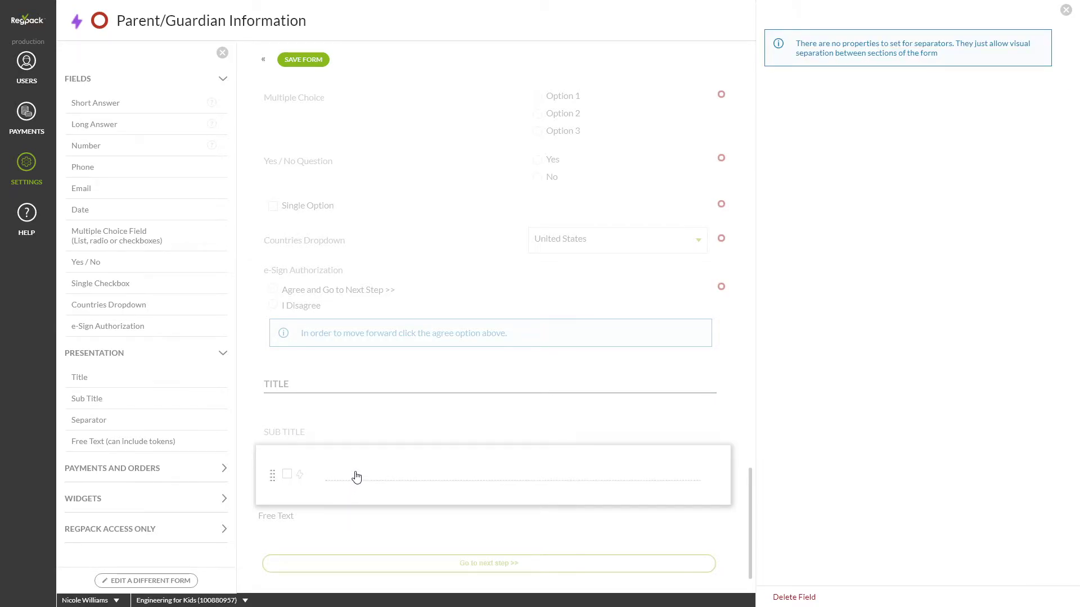
- In the Free Text block, add a Parent/Guardian Email token after 'Free Text' and save
click(349, 518)
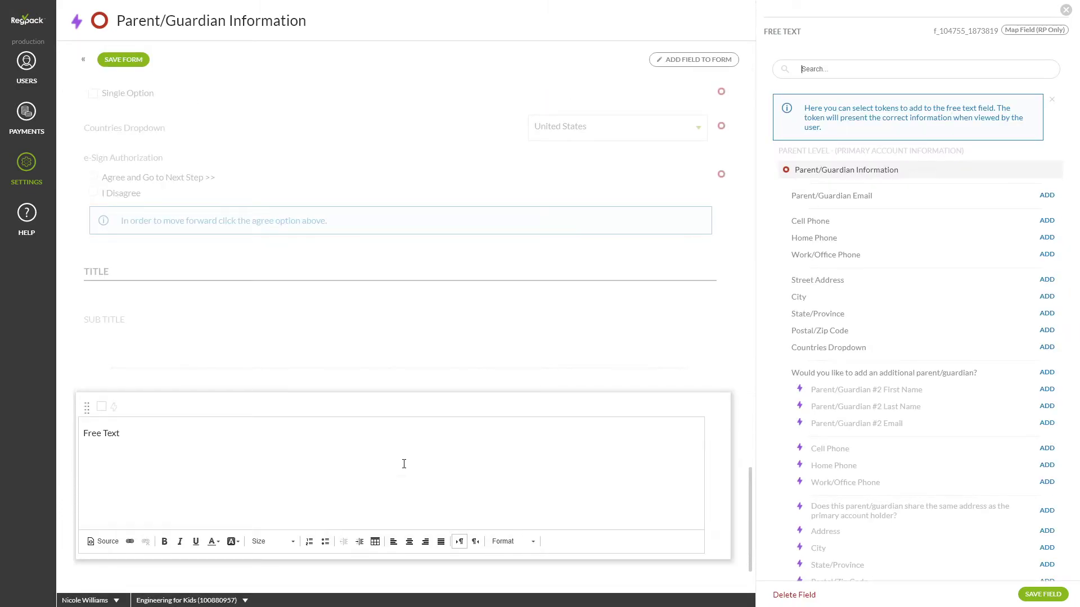
drag(157, 433, 90, 436)
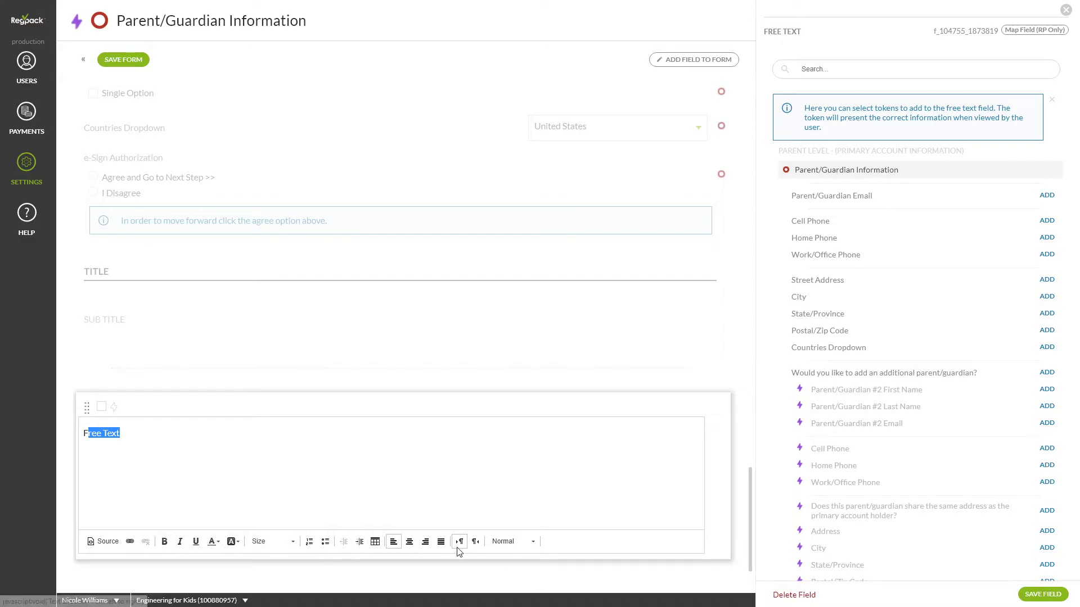
click(144, 437)
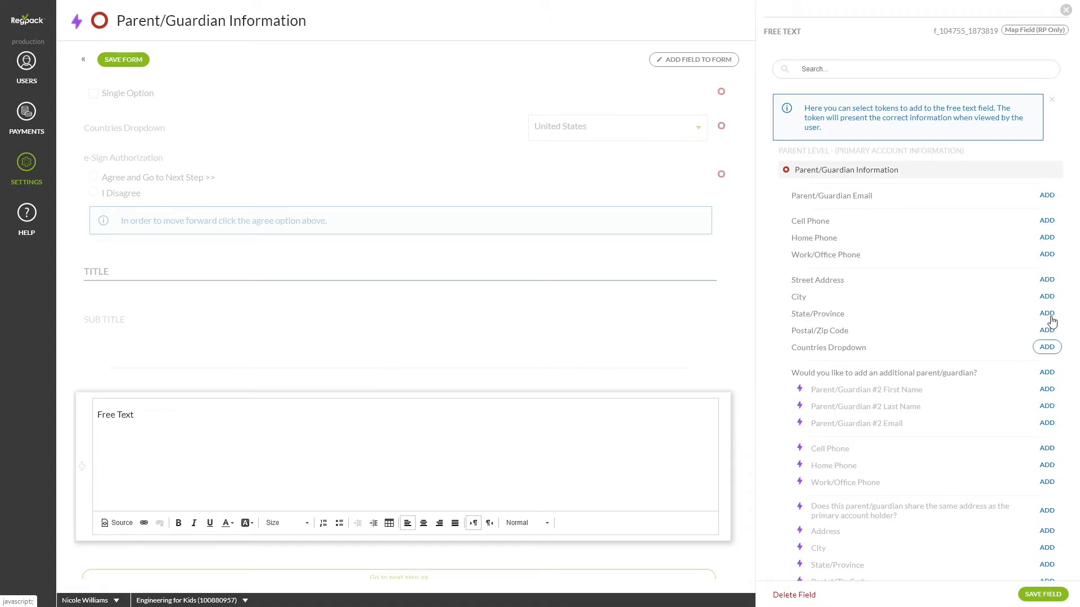
click(1047, 196)
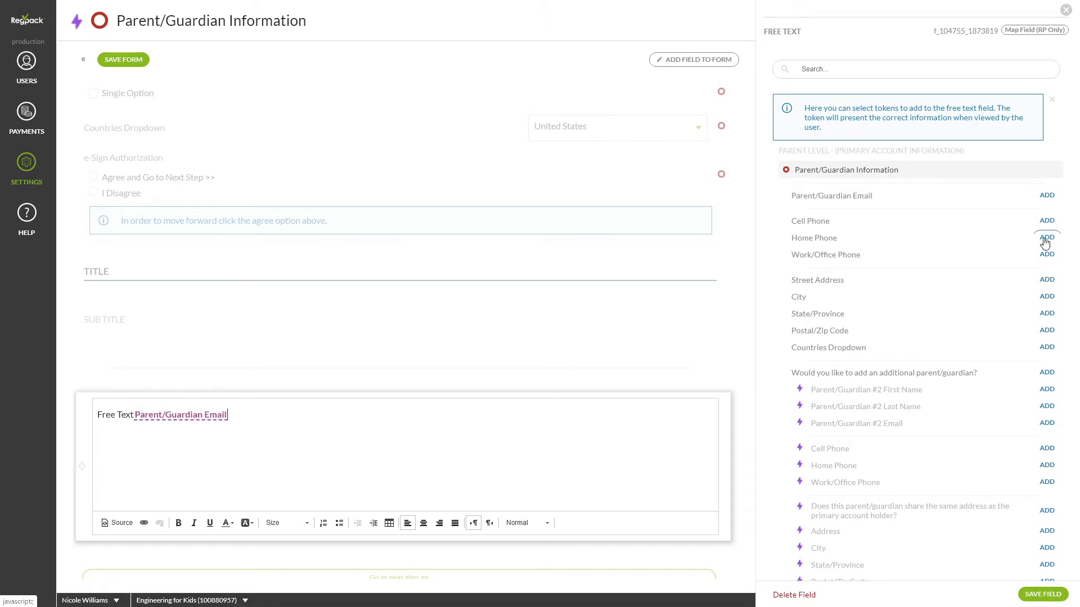
click(1030, 595)
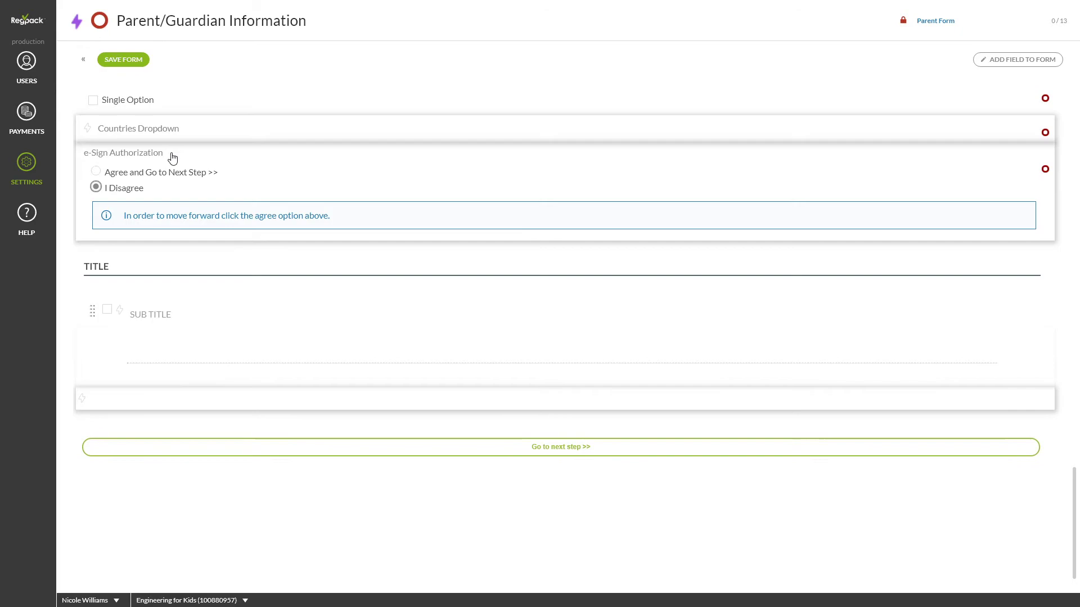
- Browse the add-field library's Payments and Orders and Widgets types, then go to Settings > Forms
click(990, 61)
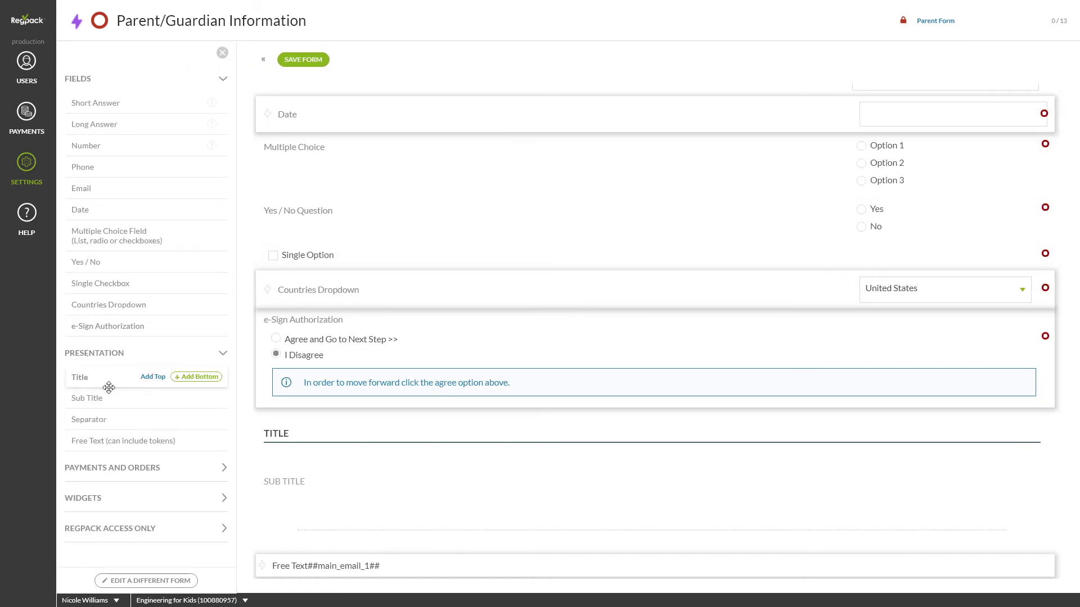
click(125, 469)
scroll(121, 428, down, 2)
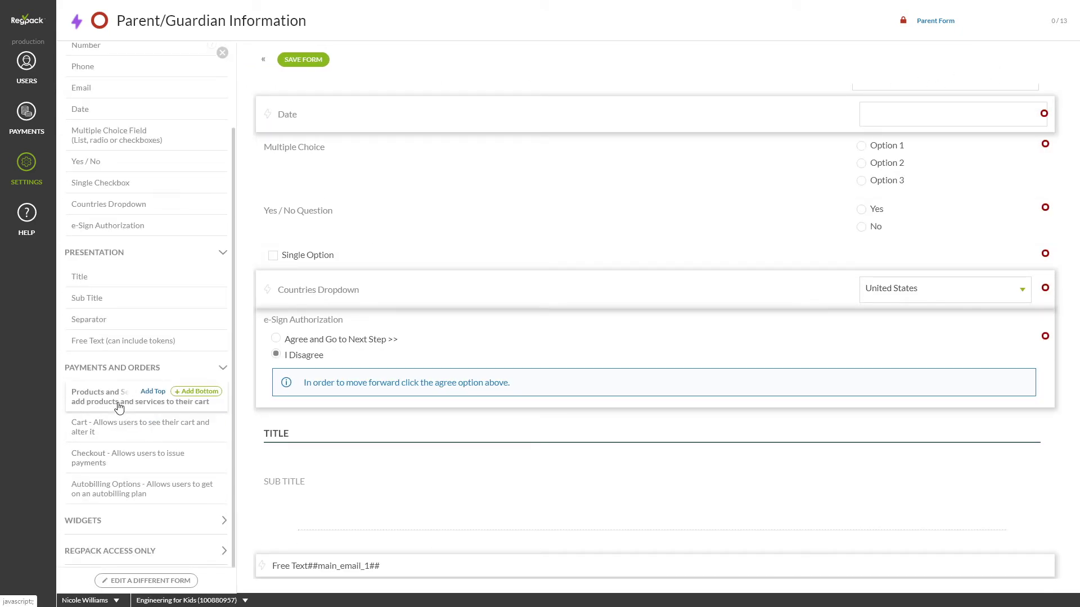
click(109, 520)
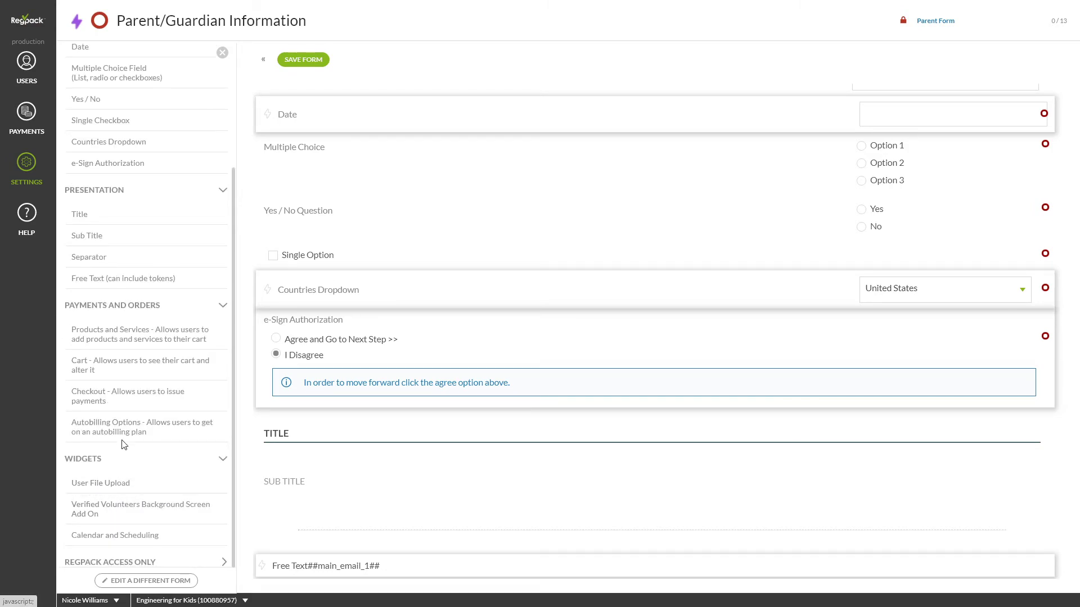
mouse_move(27, 163)
click(101, 151)
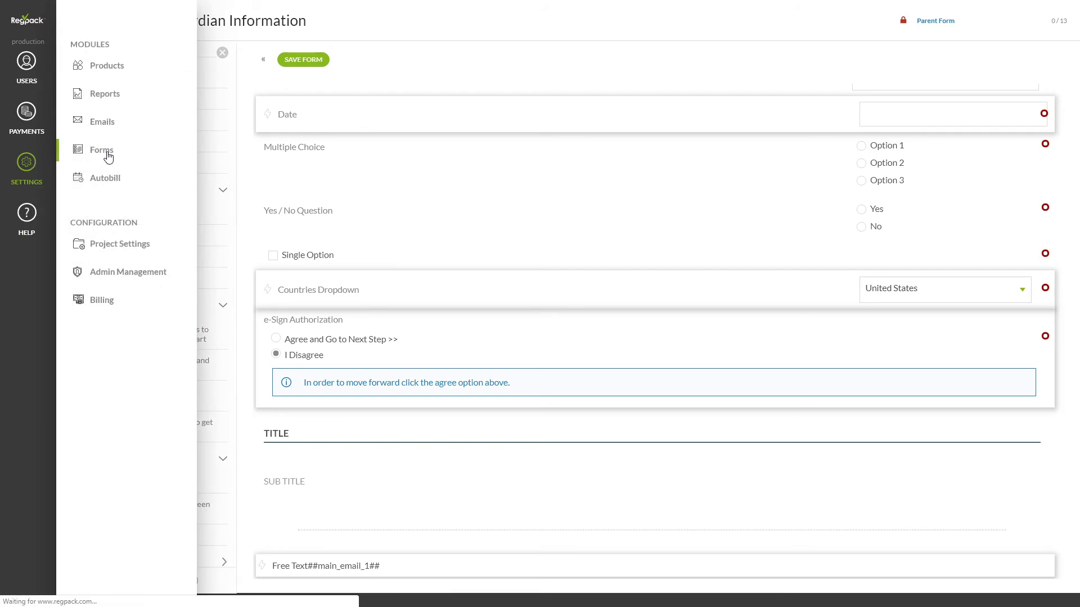